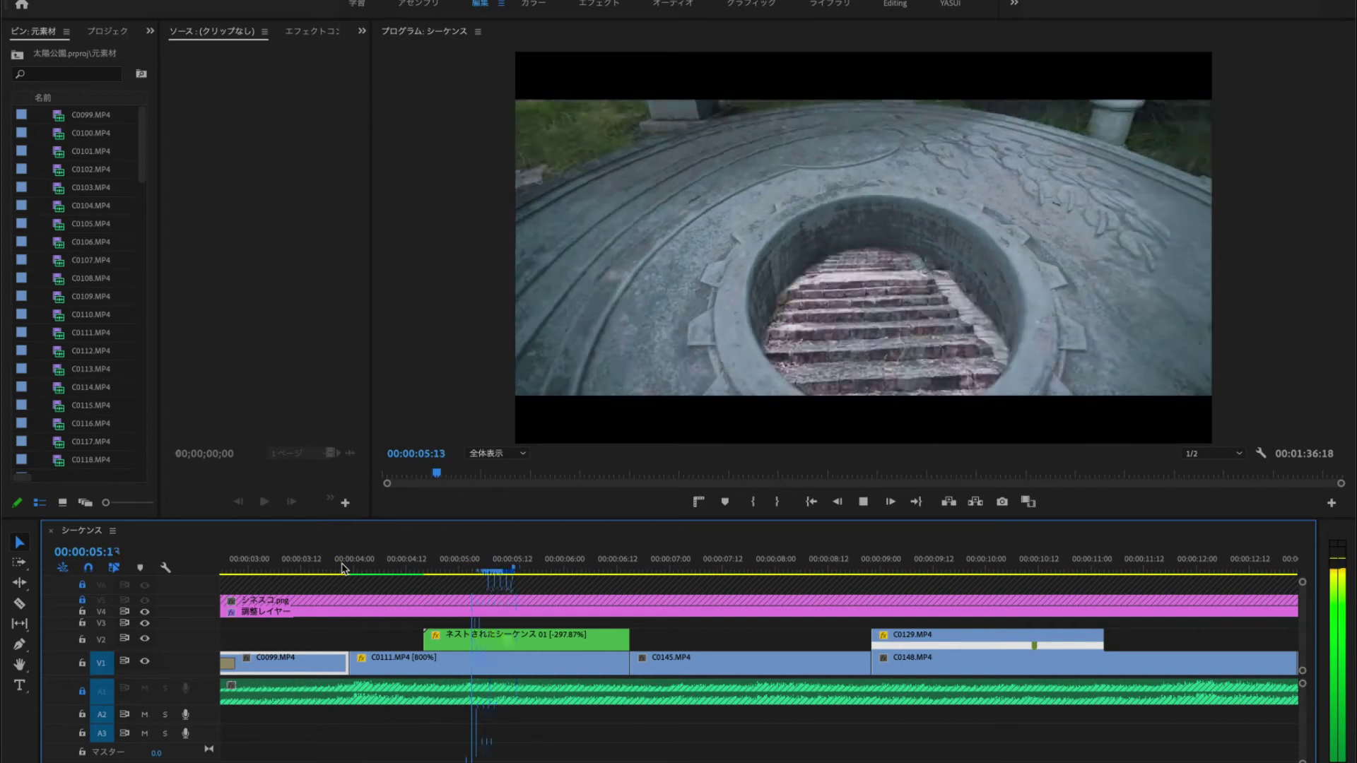
# Inspect the frame interpolation options of clip C0111.MP4 at 00:00:04:04
pyautogui.press('space')
pyautogui.click(371, 568)
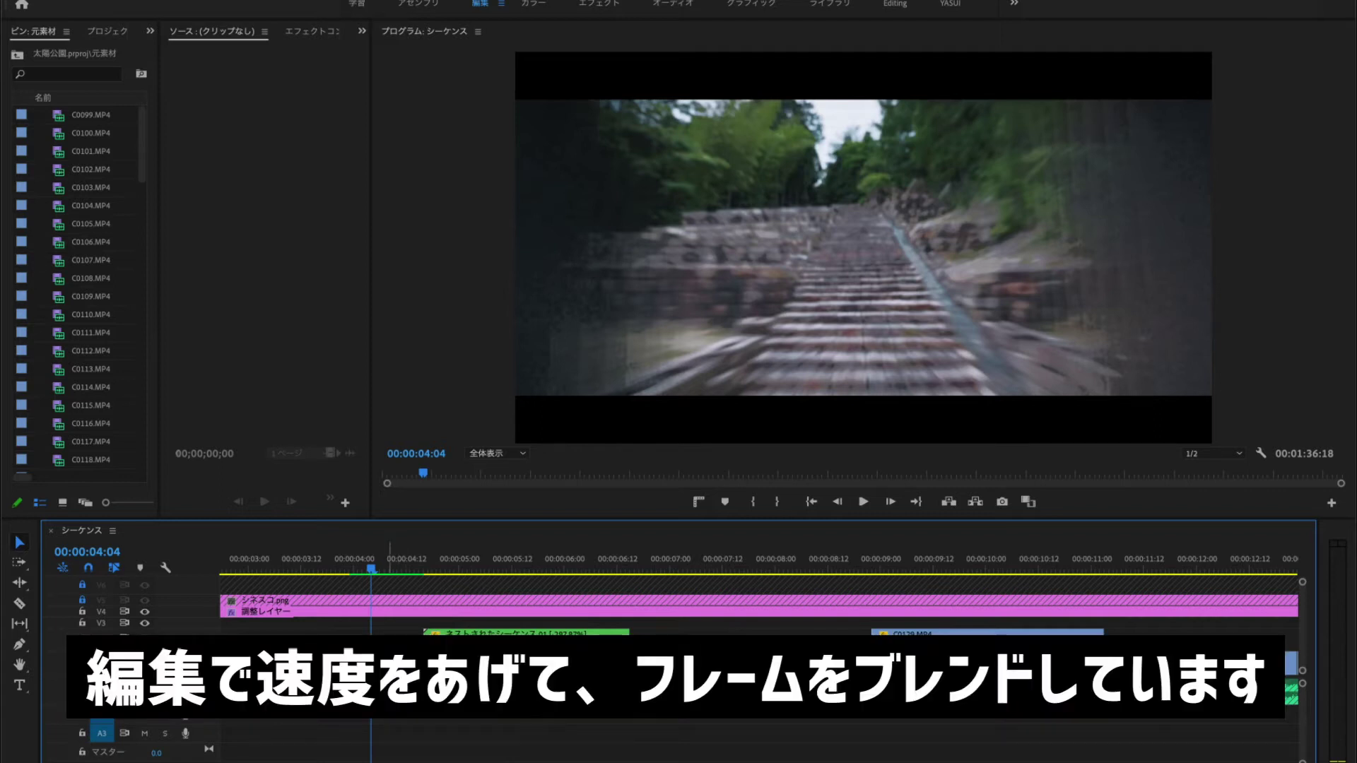
pyautogui.rightClick(389, 706)
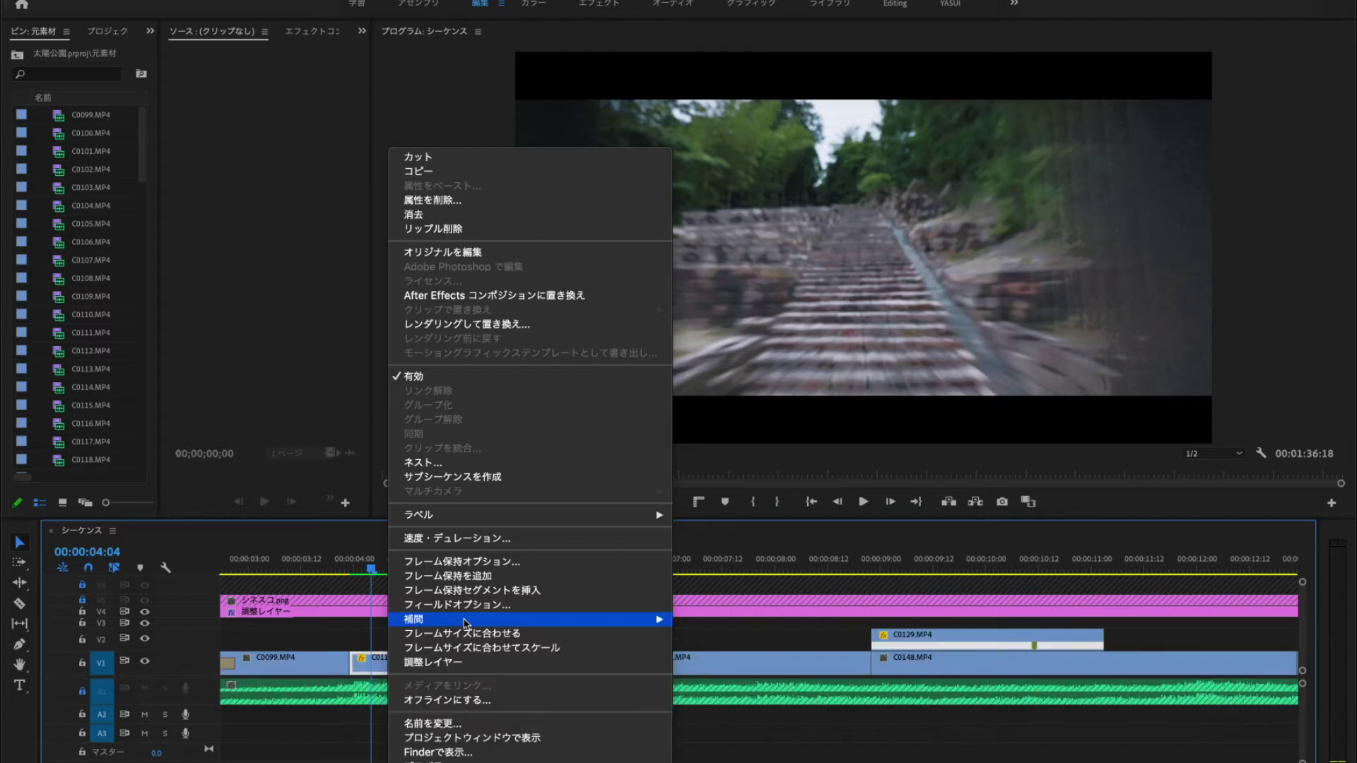
pyautogui.moveTo(464, 621)
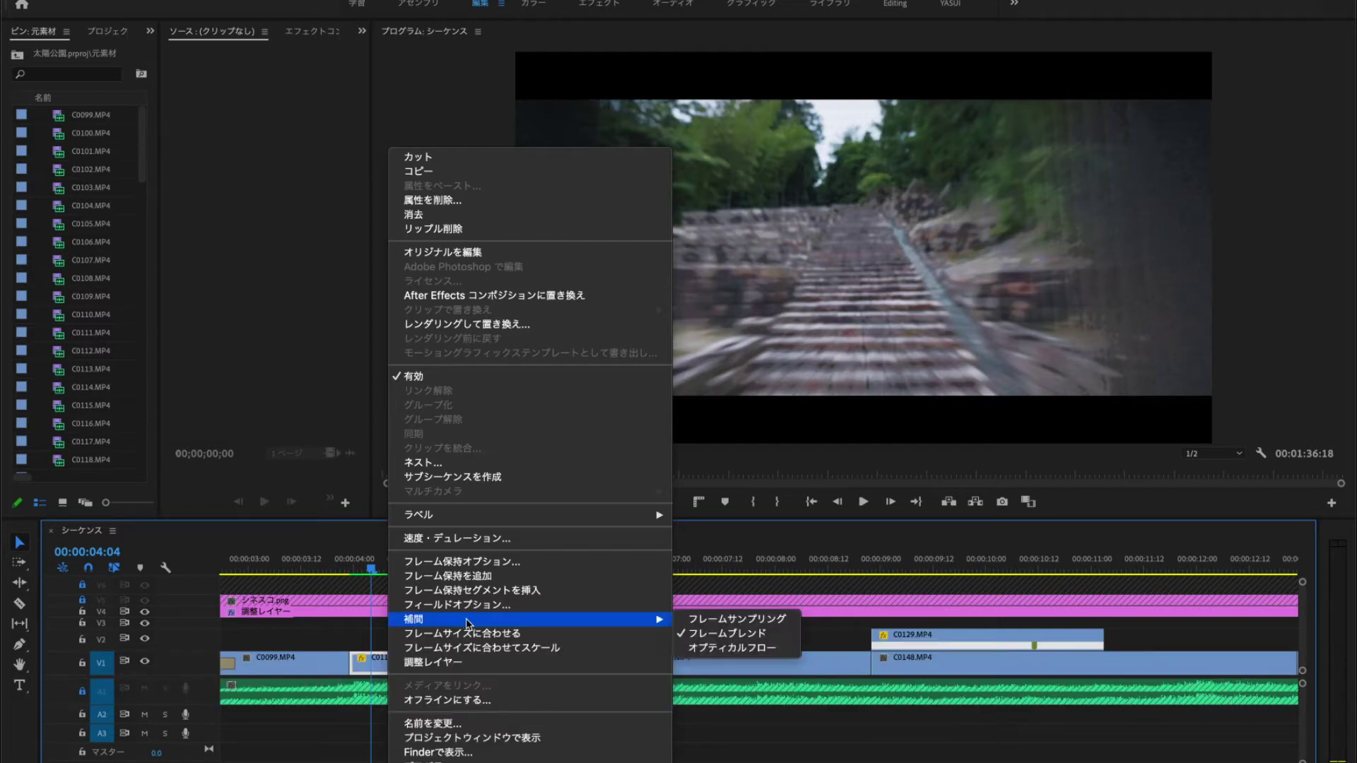
pyautogui.click(730, 645)
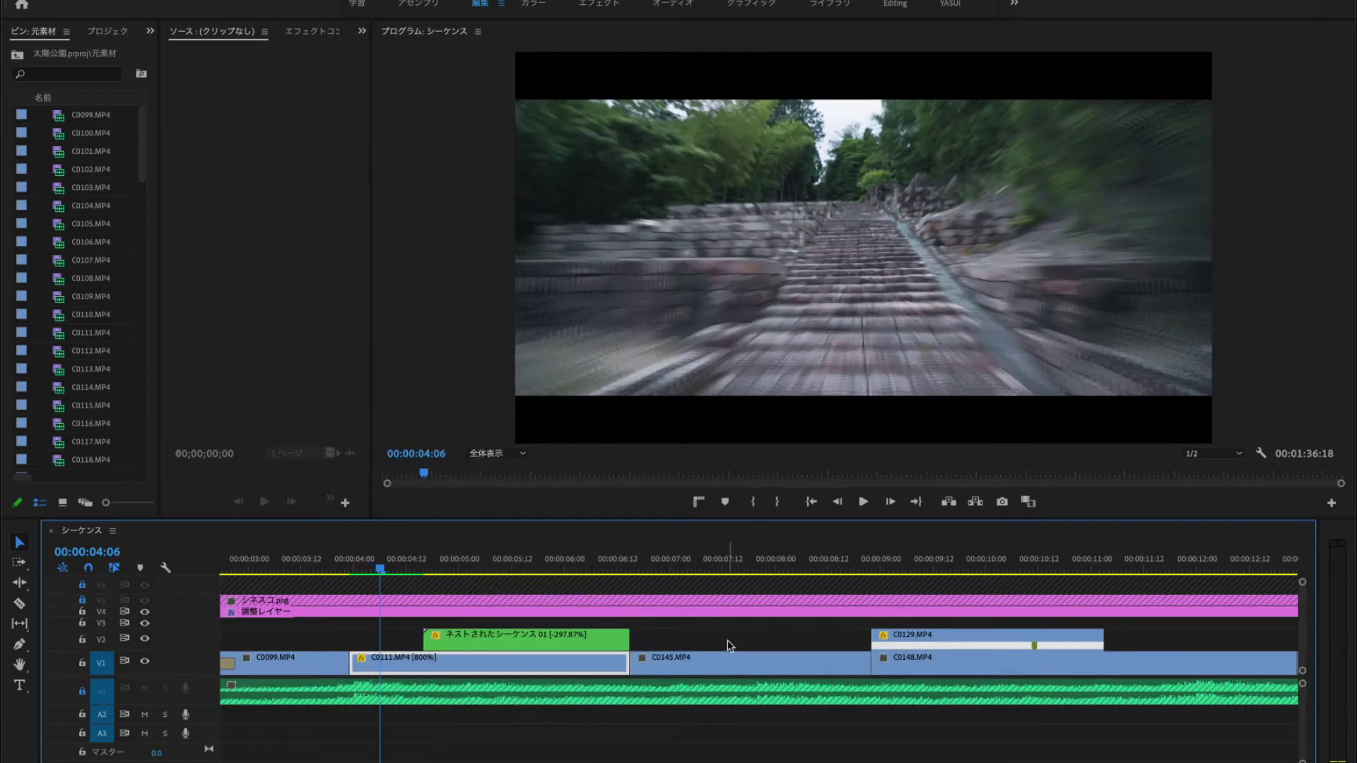
# Play back the transition from clip C0111.MP4 into the reversed nested sequence several times
pyautogui.click(397, 564)
pyautogui.press('space')
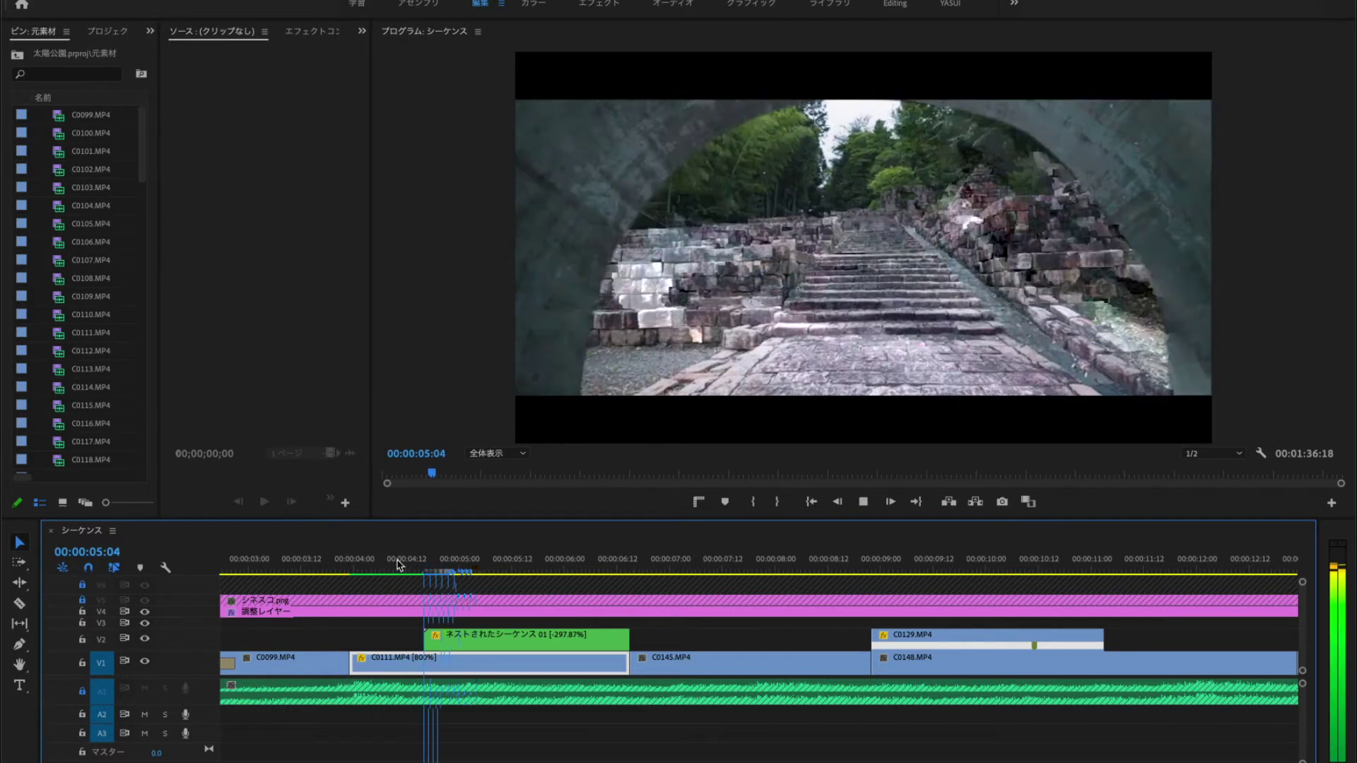
pyautogui.press('space')
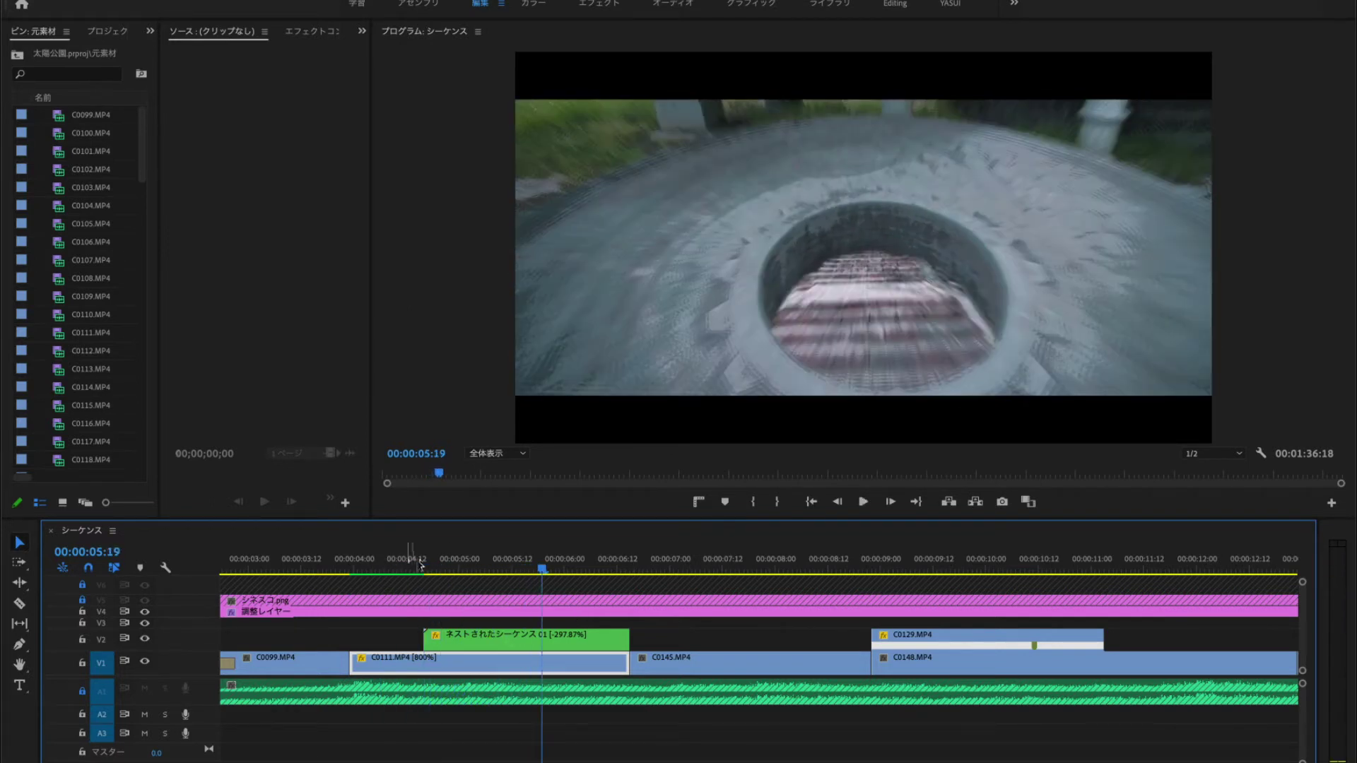
pyautogui.click(411, 563)
pyautogui.press('space')
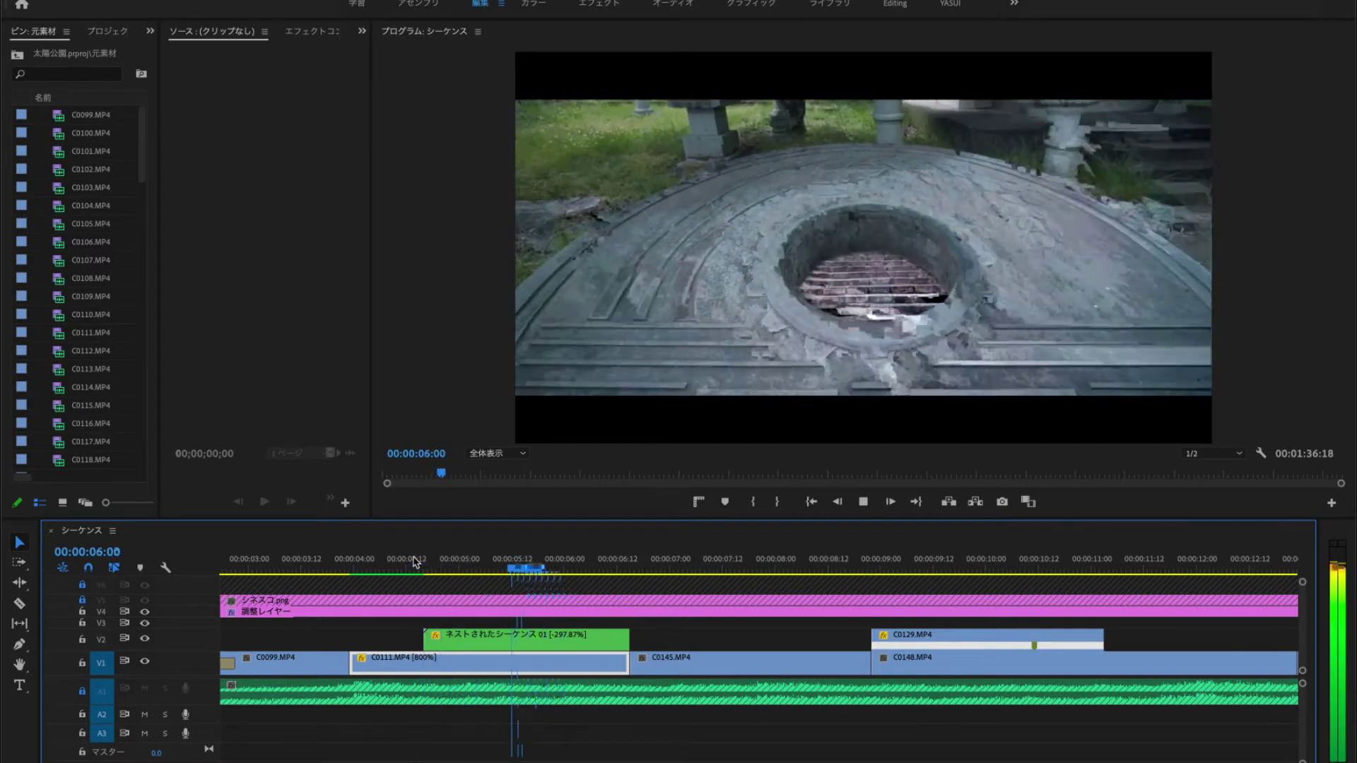
pyautogui.press('space')
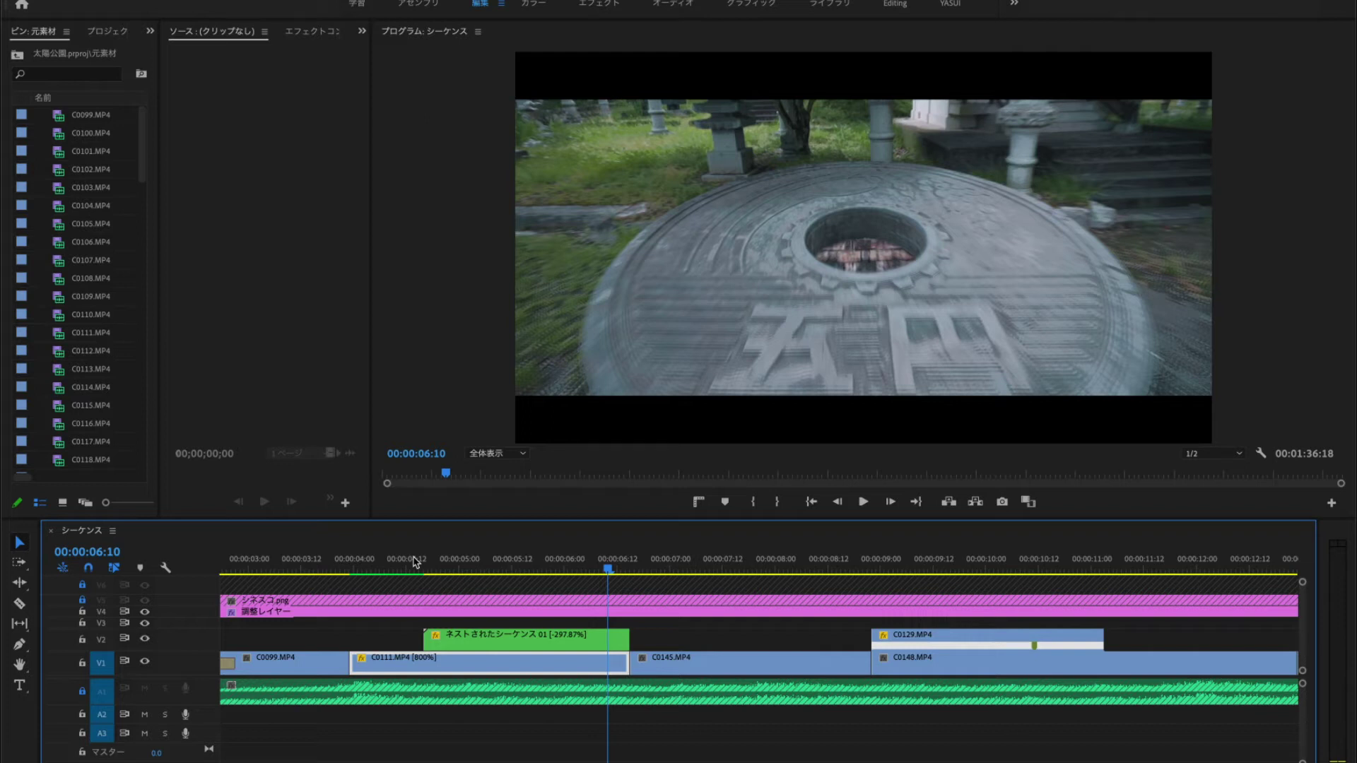
pyautogui.click(432, 566)
pyautogui.press('space')
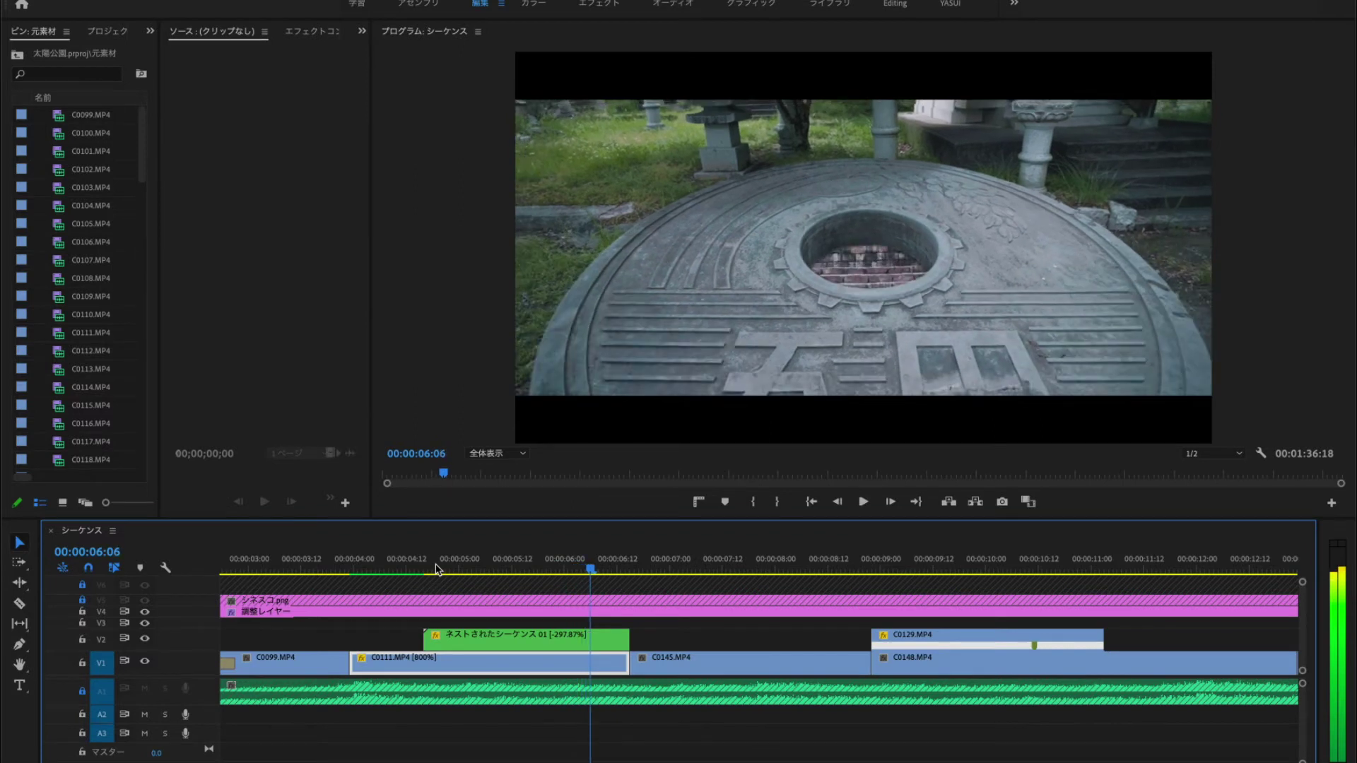
# Play back the cut from the nested sequence into clip C0145.MP4 starting around 00:00:06:03, and replay it
pyautogui.click(510, 567)
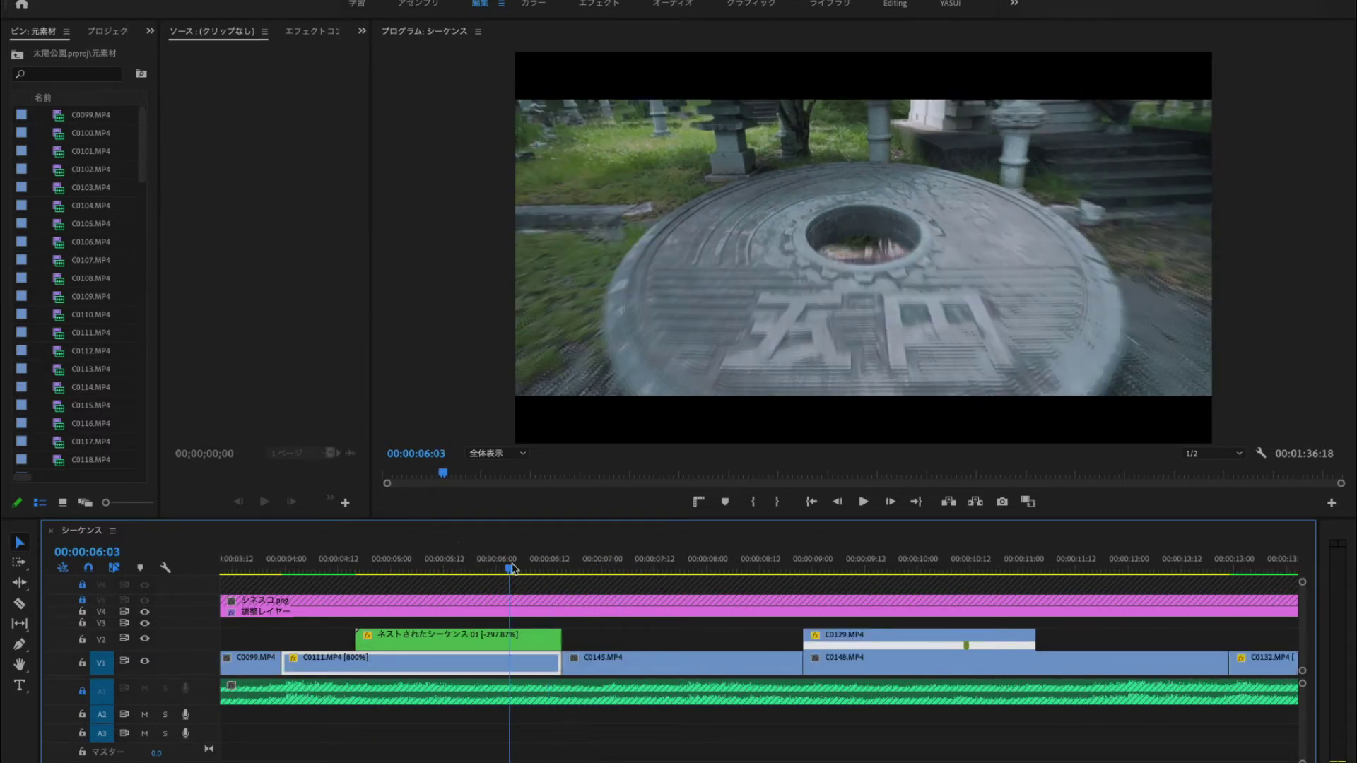
pyautogui.press('space')
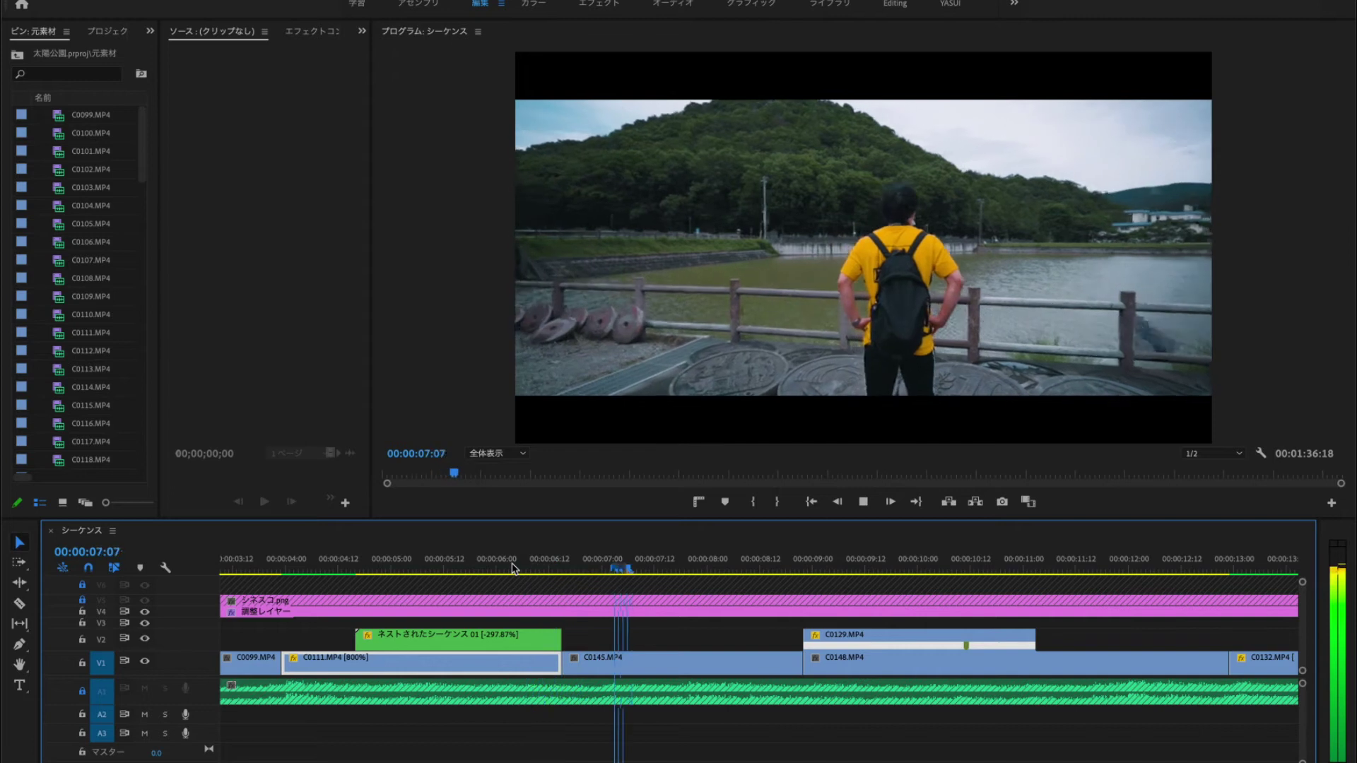
pyautogui.press('space')
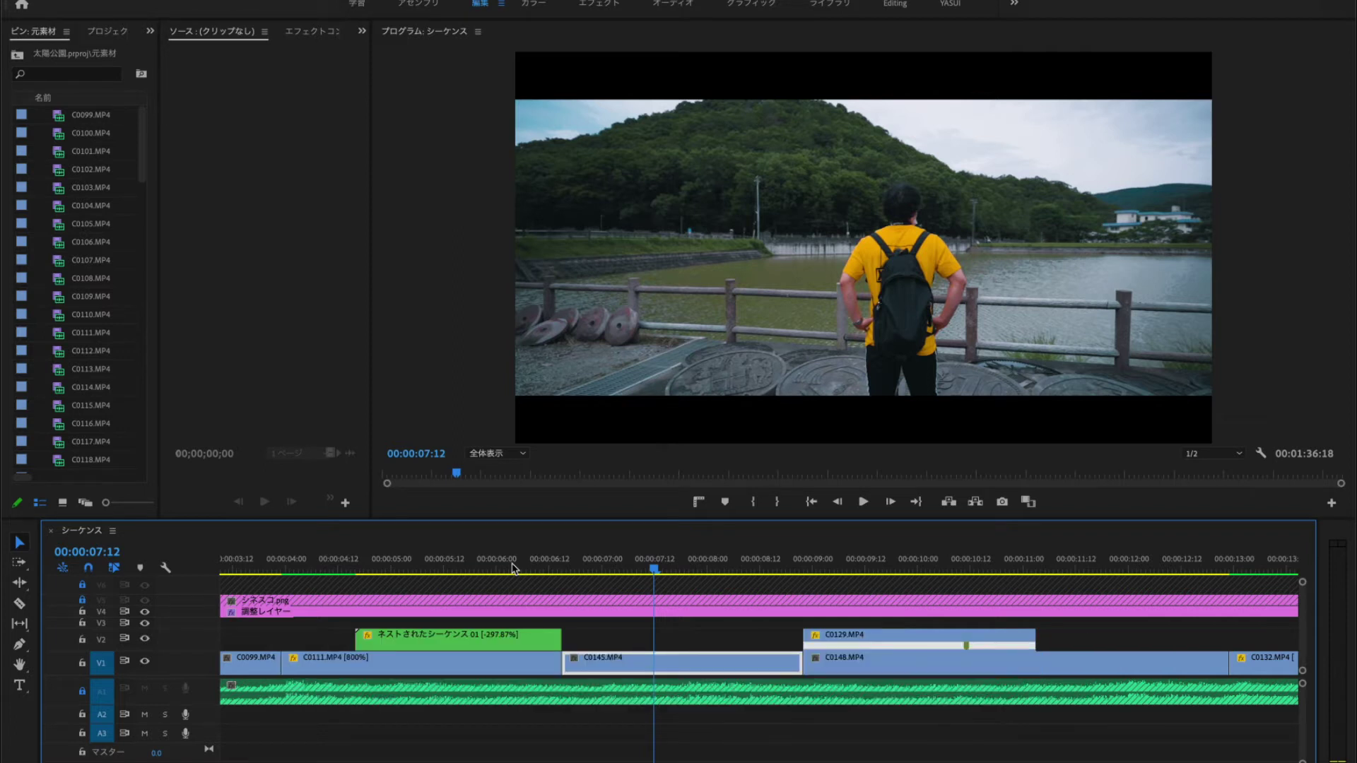
pyautogui.press('space')
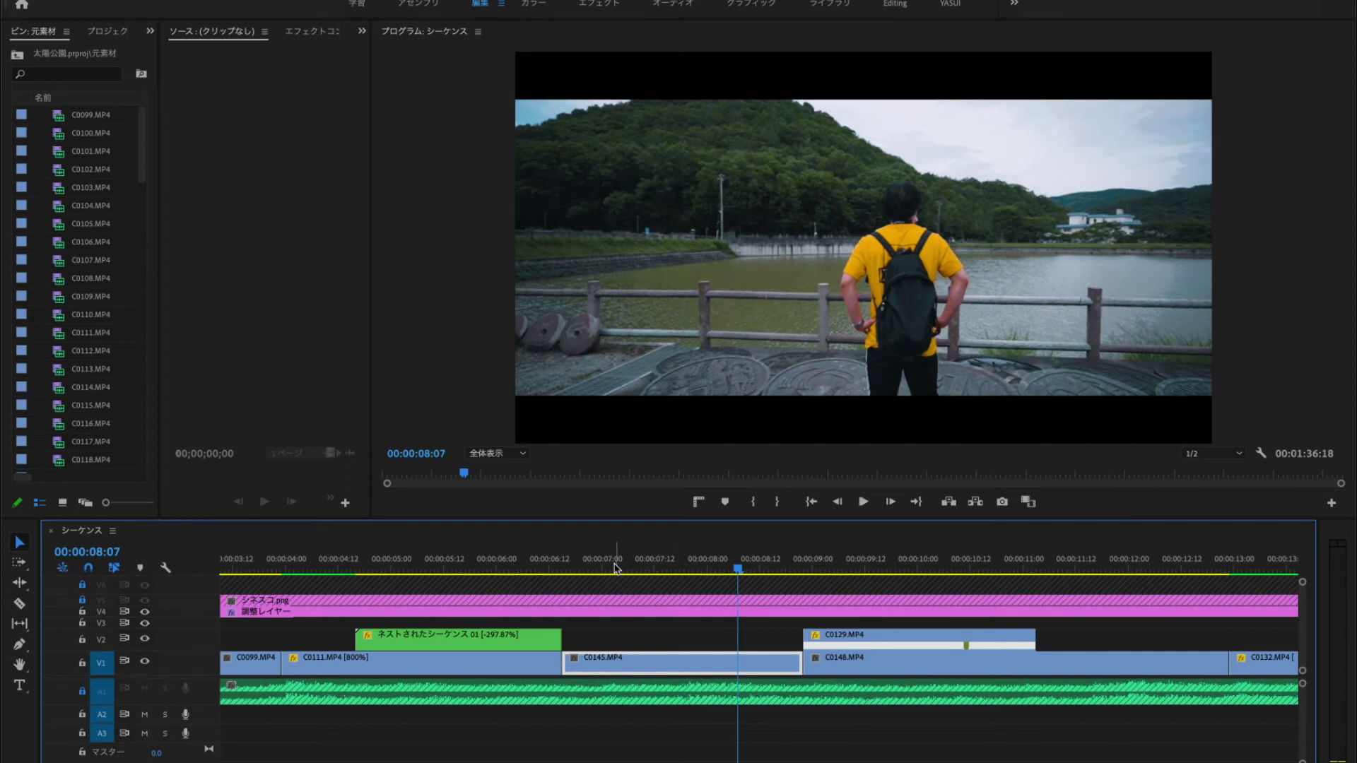
pyautogui.click(557, 568)
pyautogui.press('space')
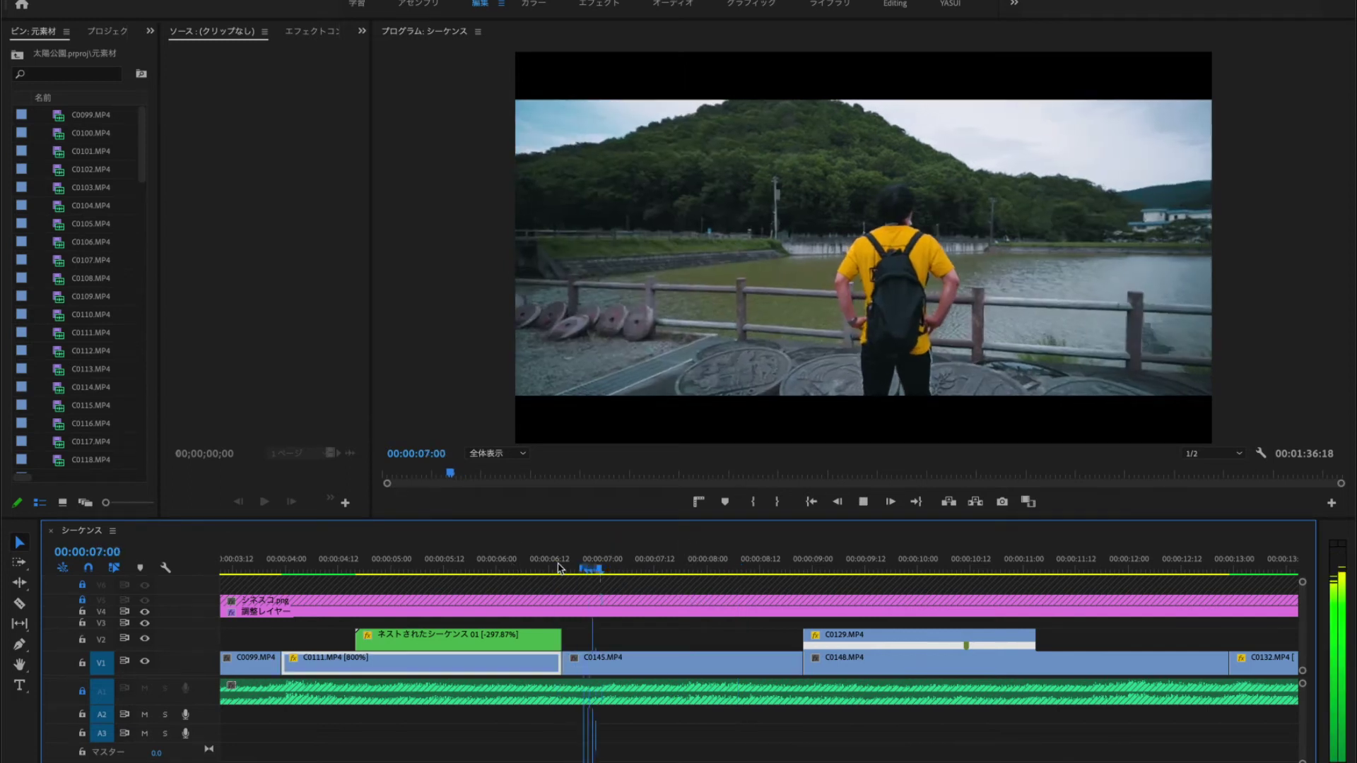
pyautogui.press('space')
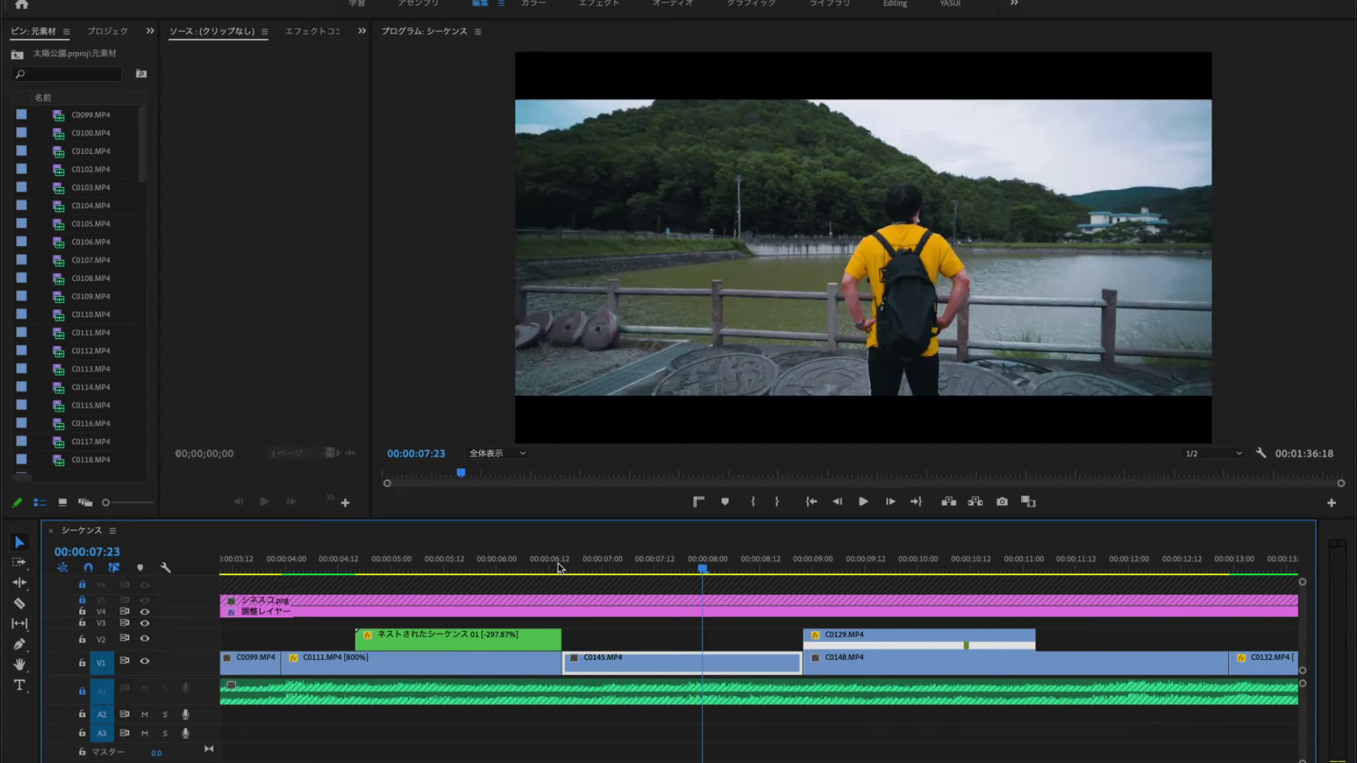
# Step frame by frame through the masked C0129.MP4 transition over C0148.MP4, from 00:00:08:23 to 00:00:11:00
pyautogui.click(807, 569)
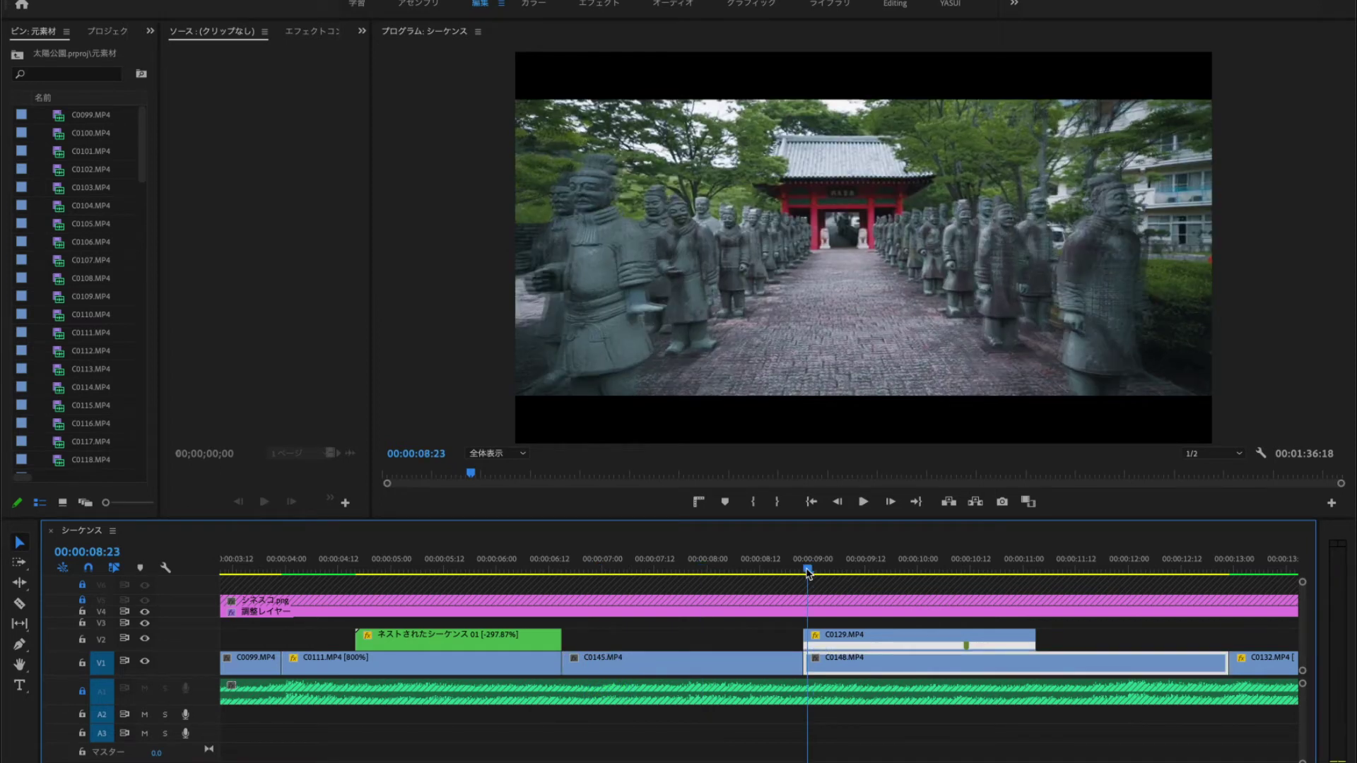
pyautogui.scroll(-5, 857, 646)
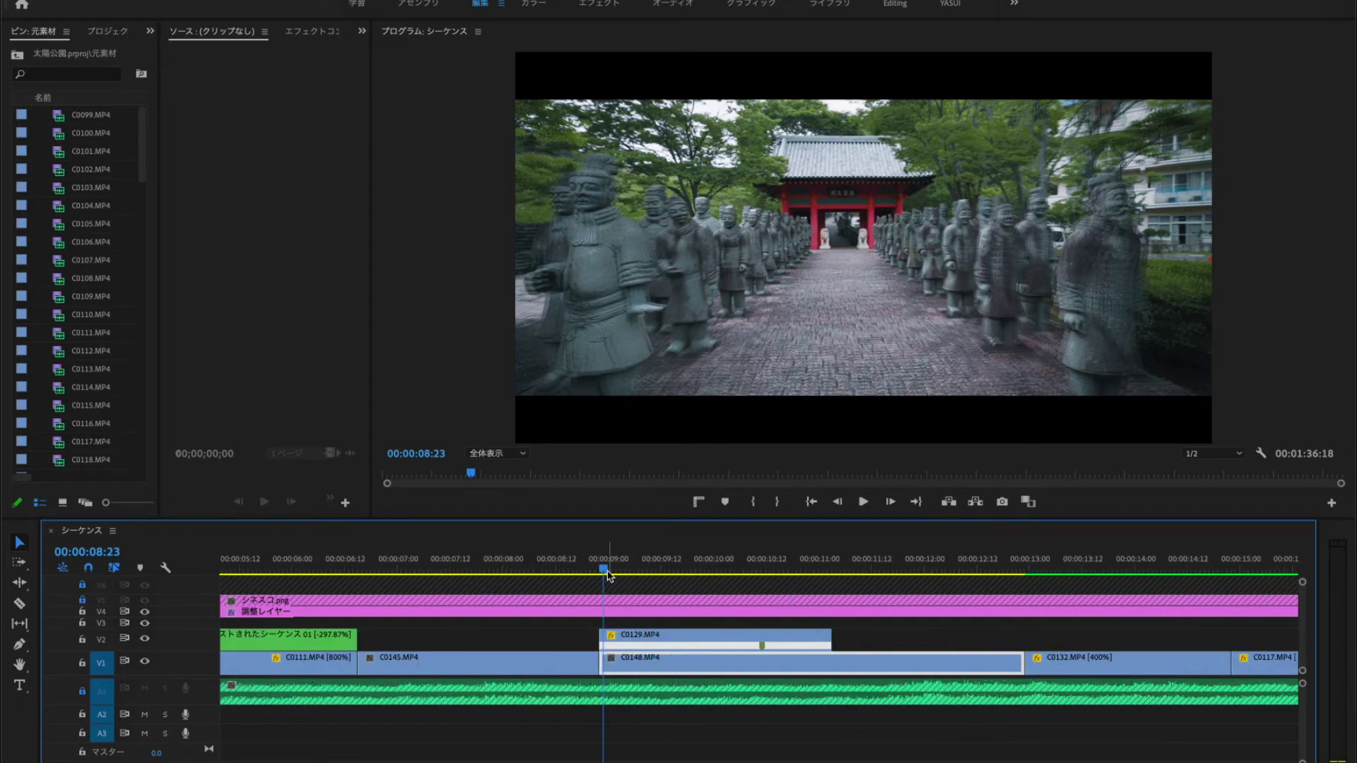
pyautogui.press('space')
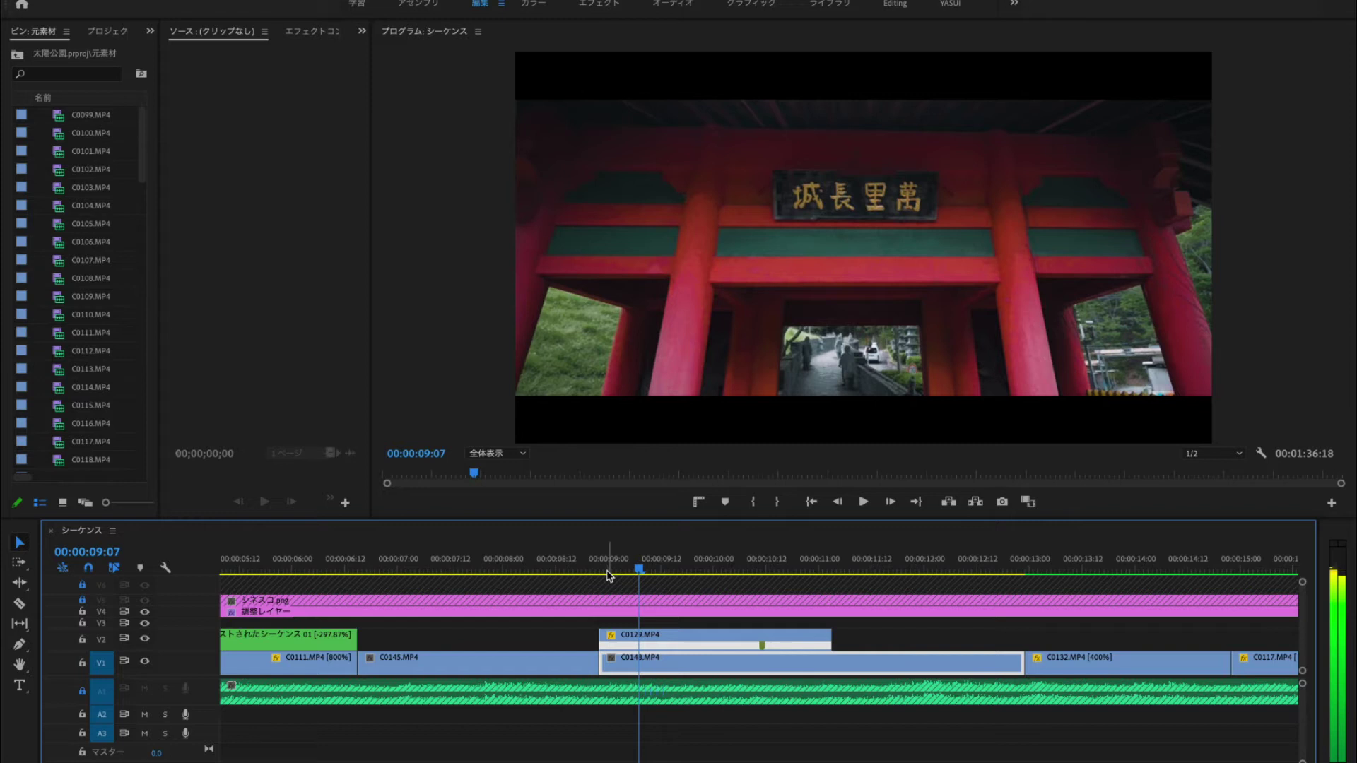
pyautogui.press('Left')
pyautogui.press('Right')
pyautogui.press('Right')
pyautogui.press('Right')
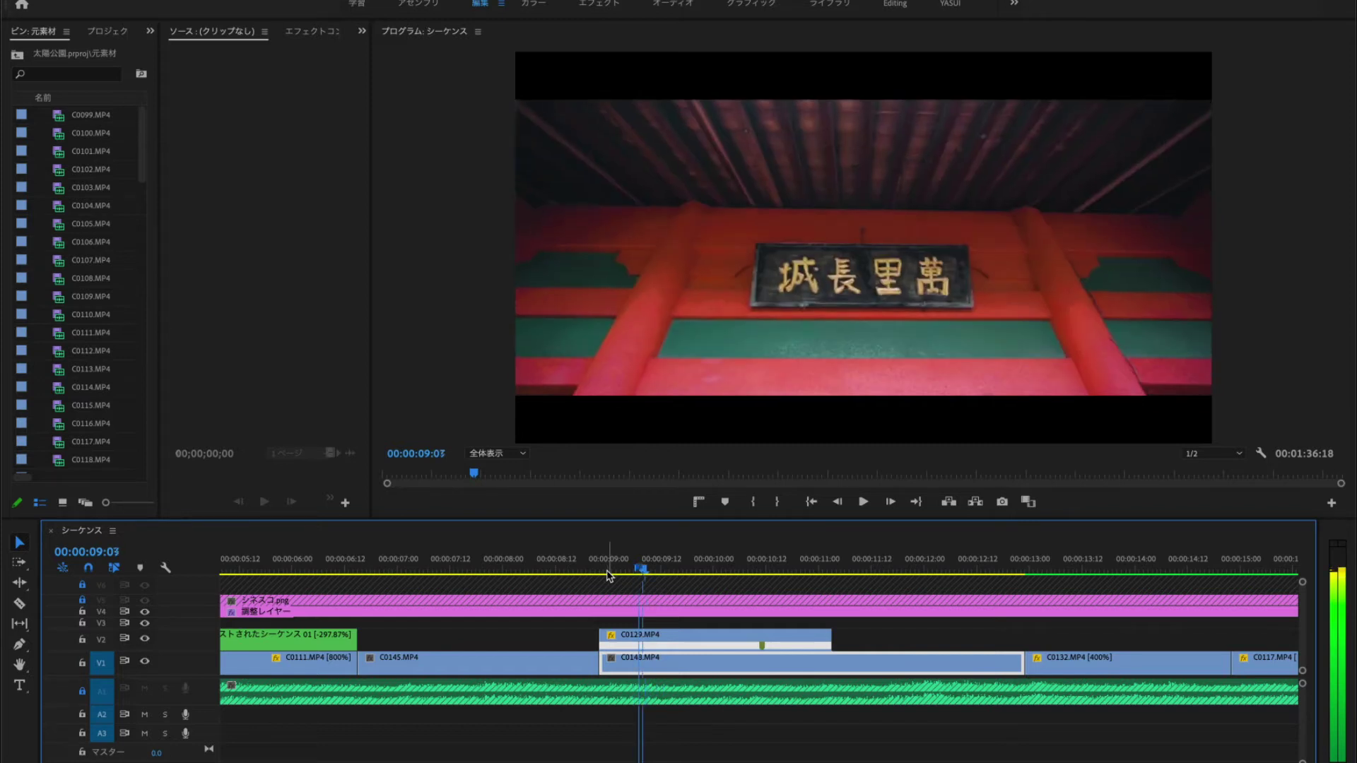
pyautogui.press('Right')
pyautogui.press('Right')
pyautogui.press('Right')
pyautogui.press('Right')
pyautogui.press('Right')
pyautogui.press('Right')
pyautogui.press('Right')
pyautogui.press('Right')
pyautogui.press('Right')
pyautogui.press('Right')
pyautogui.press('Right')
pyautogui.press('Right')
pyautogui.press('Right')
pyautogui.press('Right')
pyautogui.press('Right')
pyautogui.press('Right')
pyautogui.press('Right')
pyautogui.press('Right')
pyautogui.press('Right')
pyautogui.press('Right')
pyautogui.press('Right')
pyautogui.press('Right')
pyautogui.press('Right')
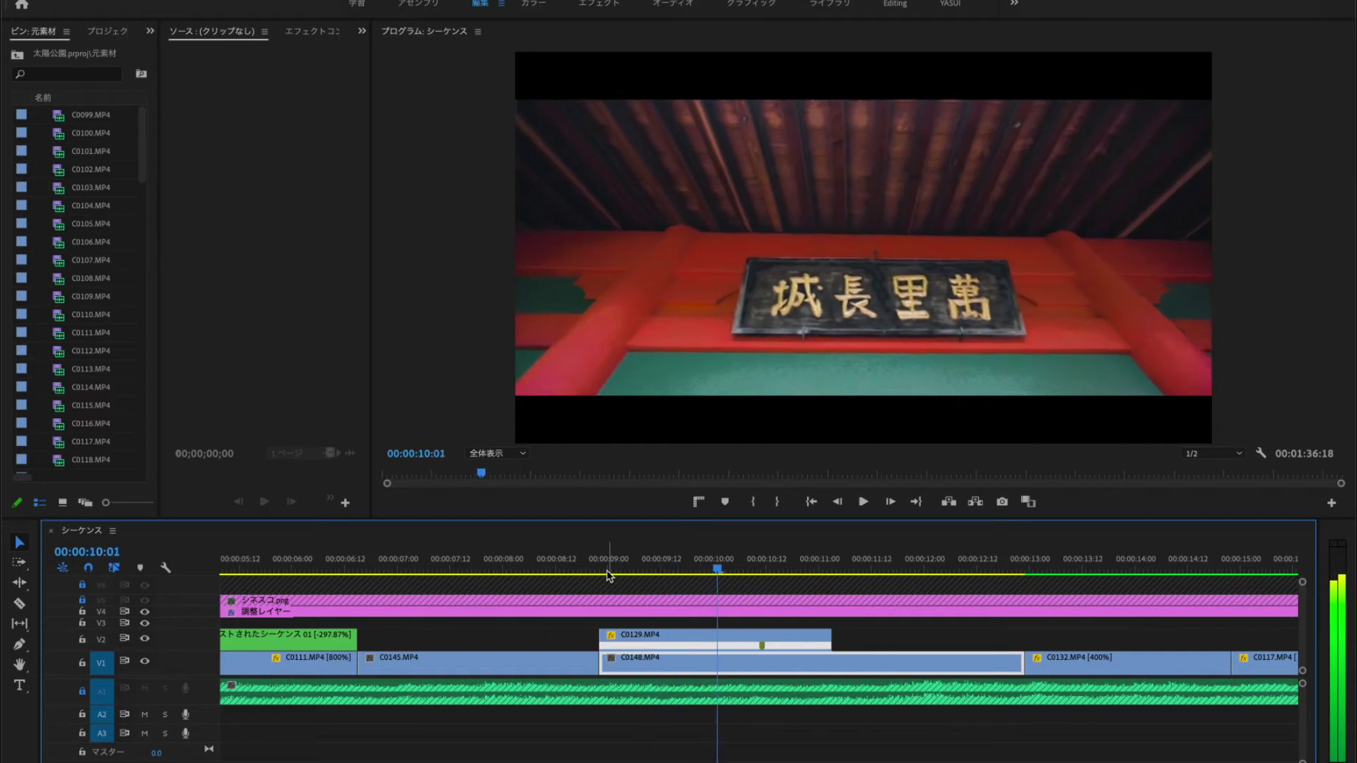
pyautogui.press('Right')
pyautogui.press('Right')
pyautogui.press('Right')
pyautogui.press('Right')
pyautogui.press('Right')
pyautogui.press('Right')
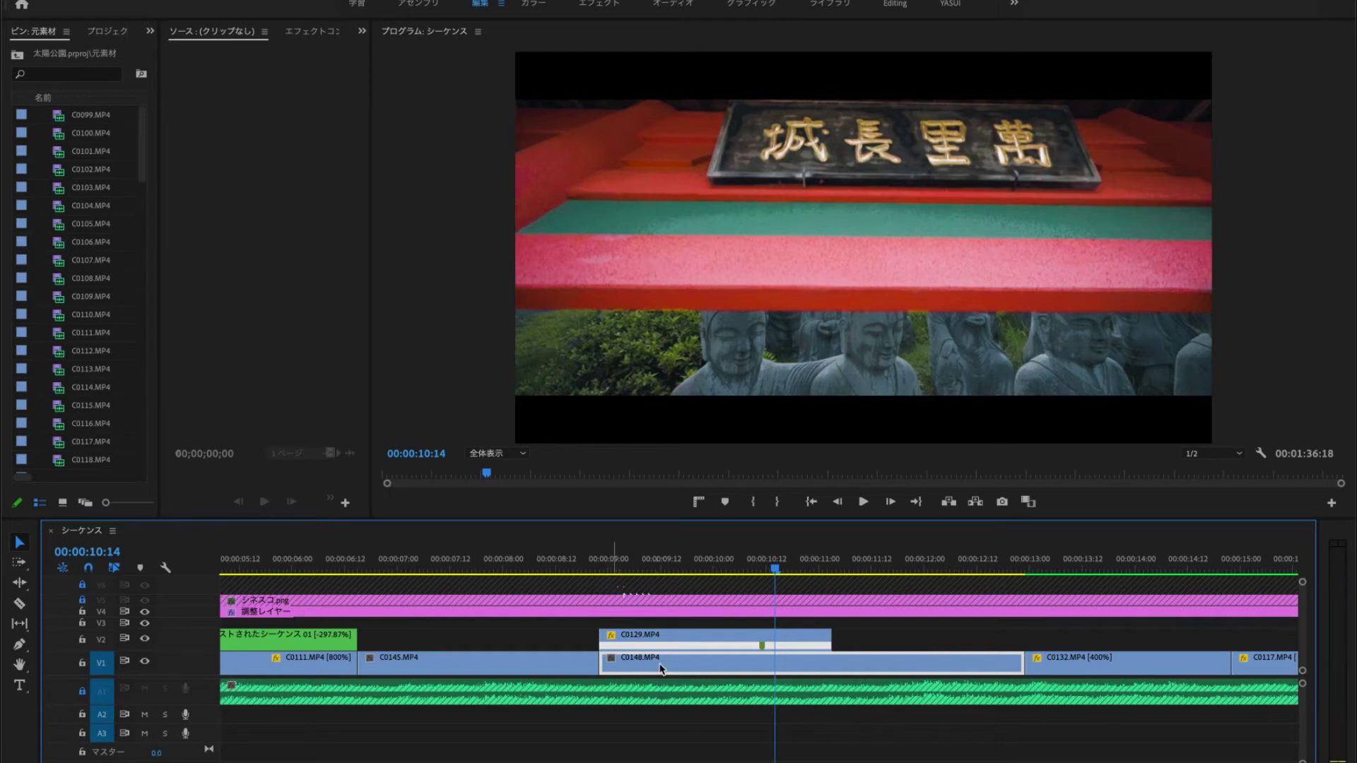
pyautogui.hscroll(3, 661, 668)
pyautogui.hscroll(1, 660, 668)
pyautogui.press('Right')
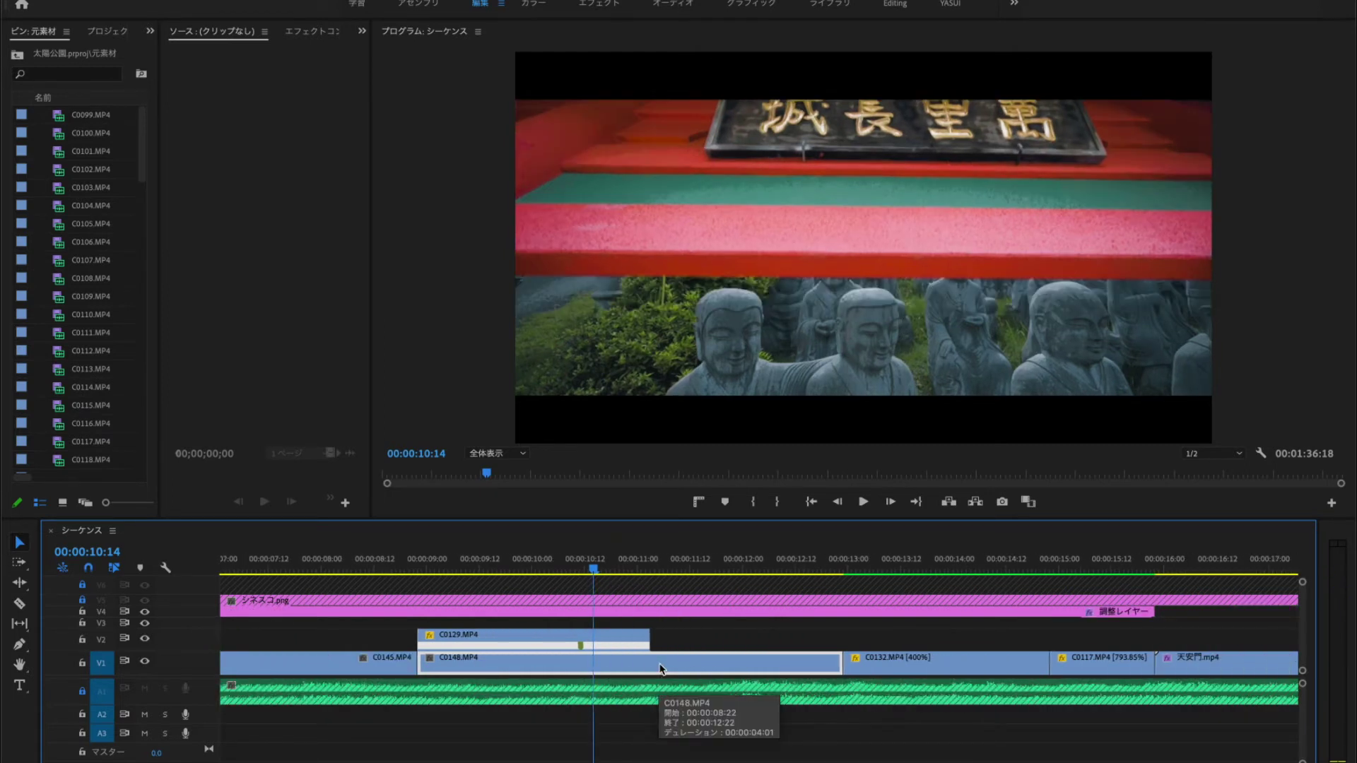
pyautogui.press('Right')
pyautogui.press('Right')
pyautogui.press('Right')
pyautogui.press('Right')
pyautogui.press('Right')
pyautogui.press('Right')
pyautogui.press('Right')
pyautogui.press('Right')
pyautogui.press('Right')
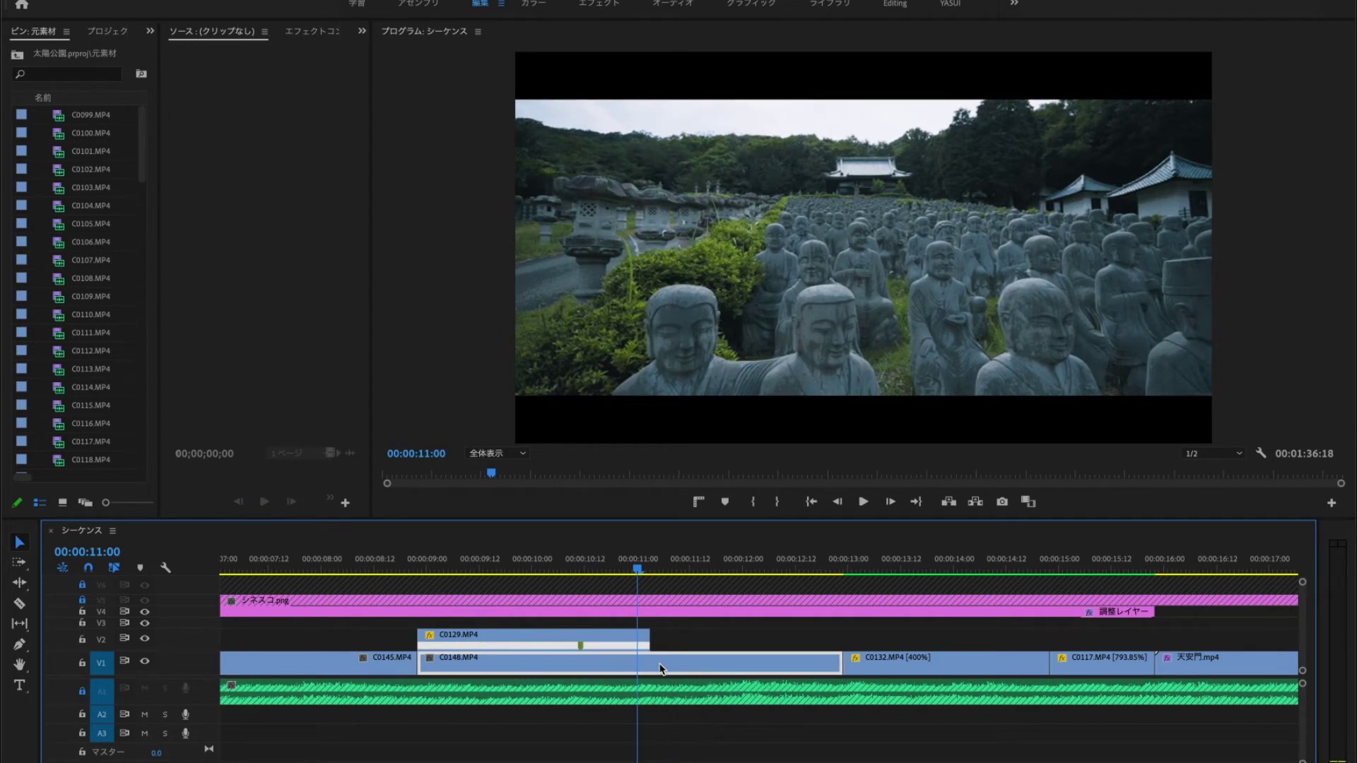
# Play the rest of clip C0148.MP4 and continue through the sped-up clip C0132.MP4
pyautogui.press('space')
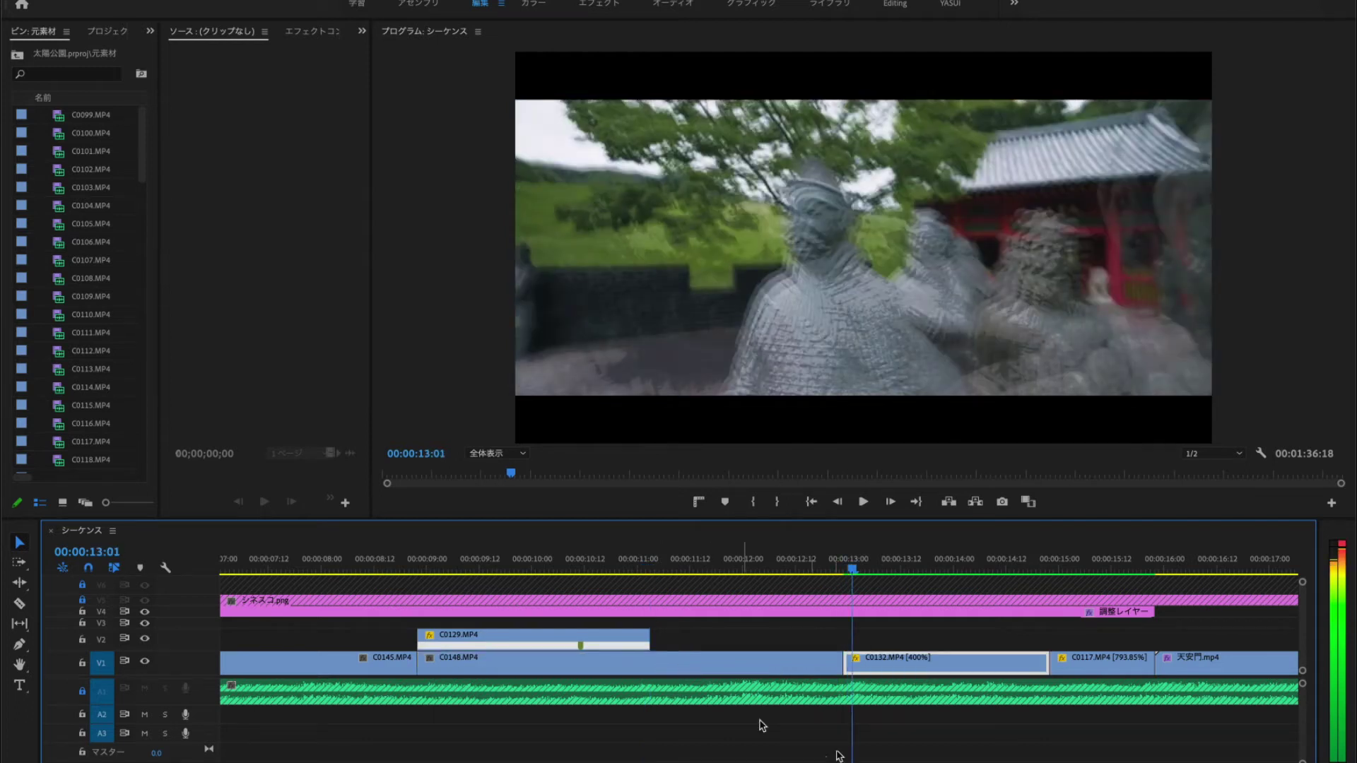
pyautogui.scroll(-5, 836, 730)
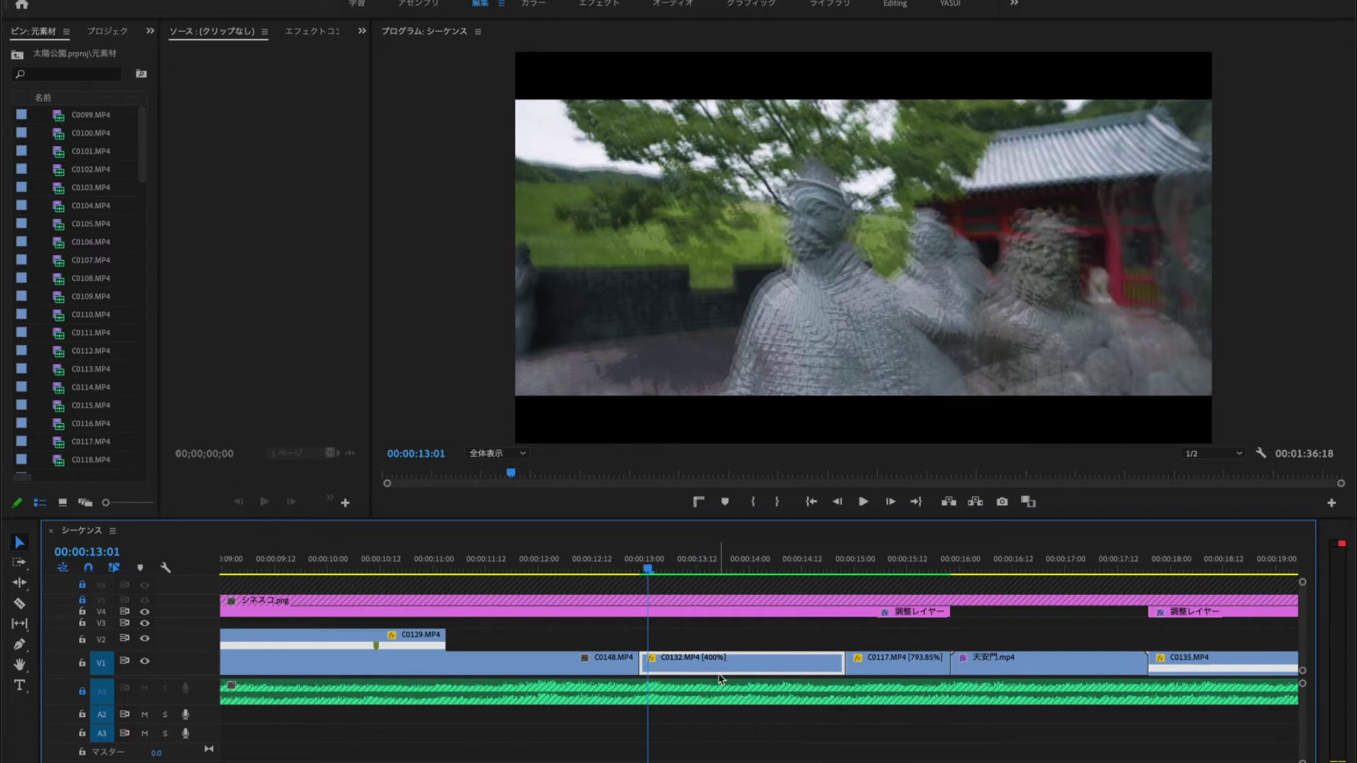
pyautogui.press('space')
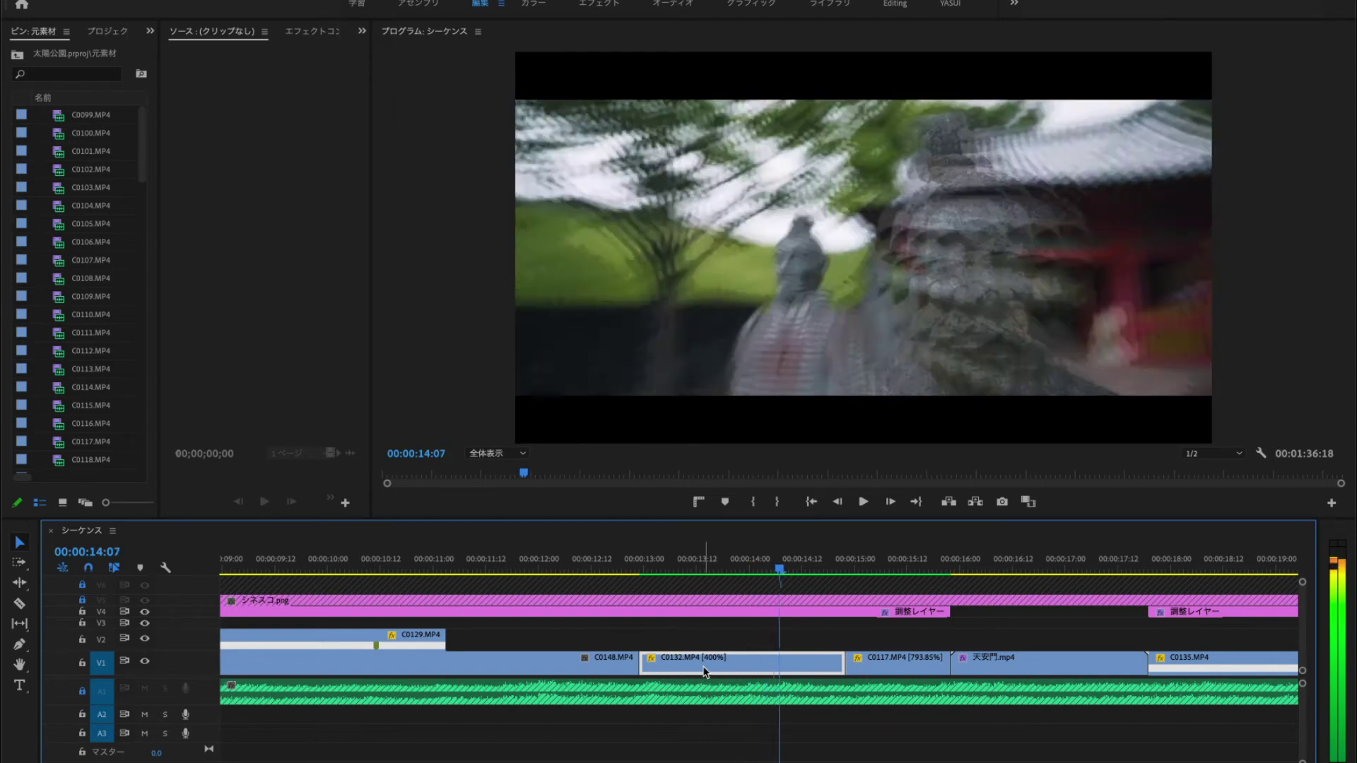
# Play clip C0117.MP4 from 00:00:15:06 across the cut into the 天安門.mp4 clip
pyautogui.click(880, 570)
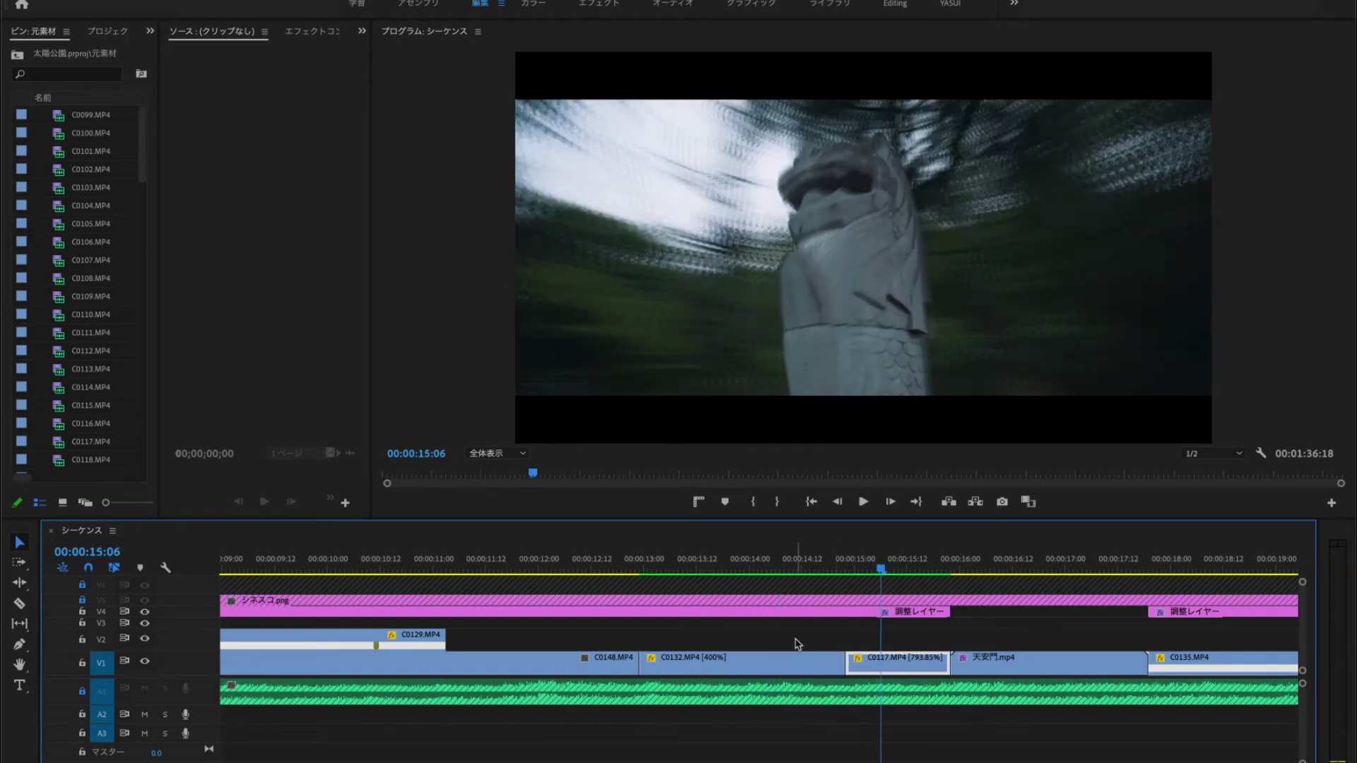
pyautogui.scroll(-3, 796, 639)
pyautogui.scroll(-2, 795, 640)
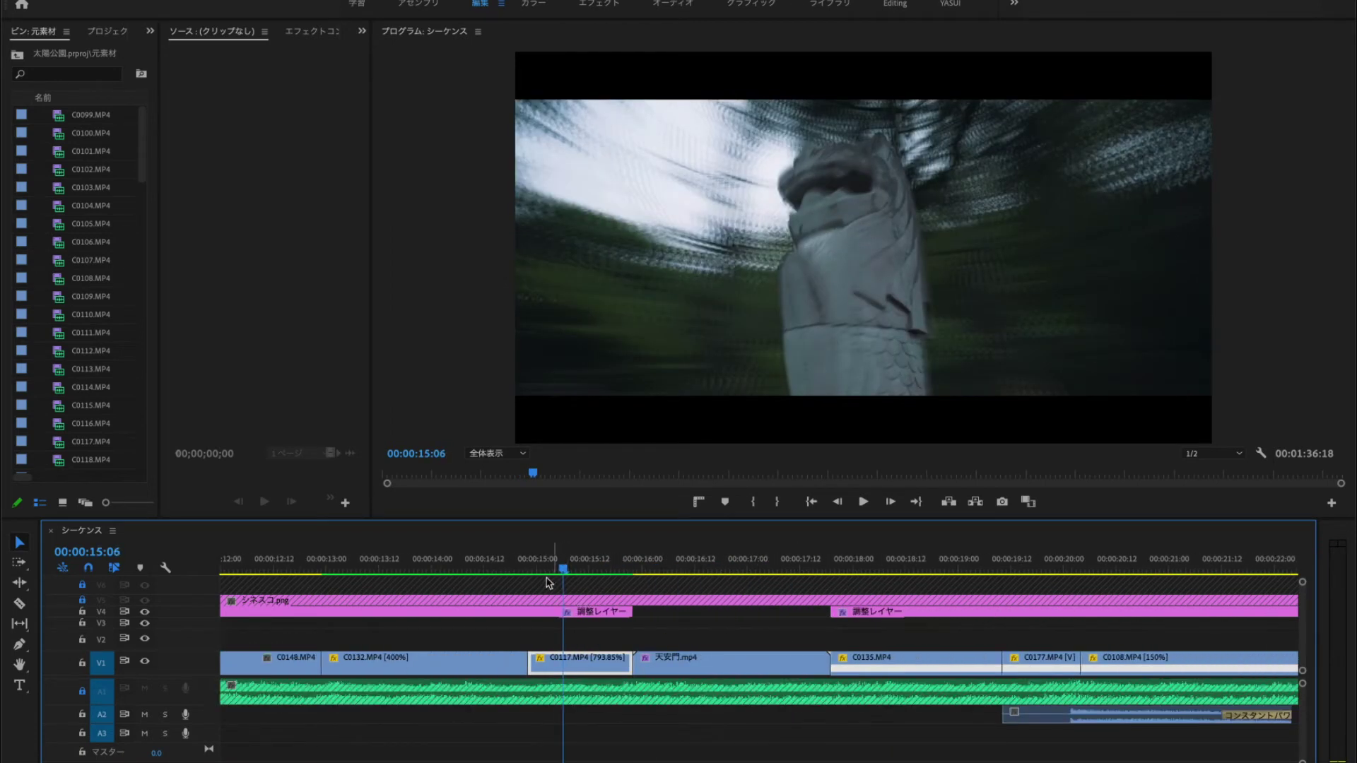
pyautogui.press('space')
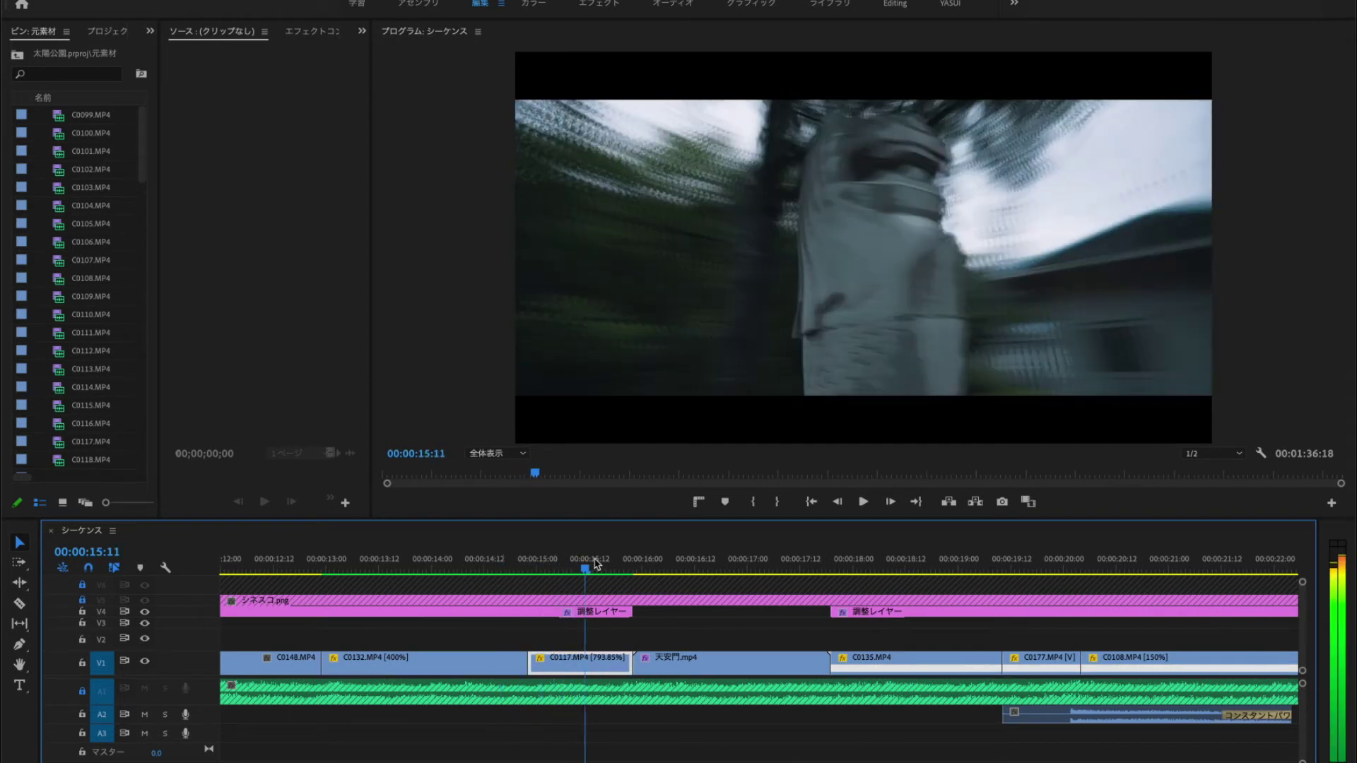
pyautogui.press('space')
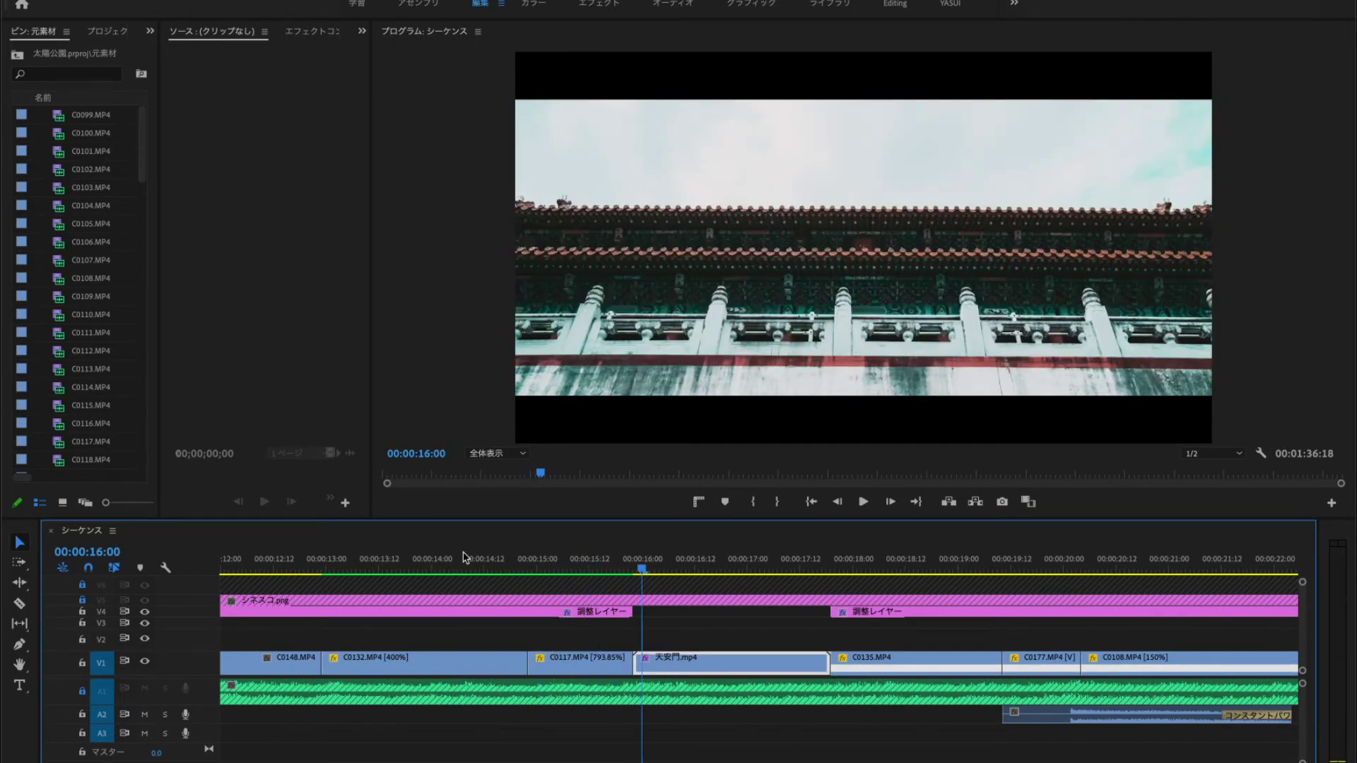
# Review the 天安門.mp4 clip and its cut into C0135.MP4, then move the playhead to 00:00:19:23 in C0177.MP4
pyautogui.press('space')
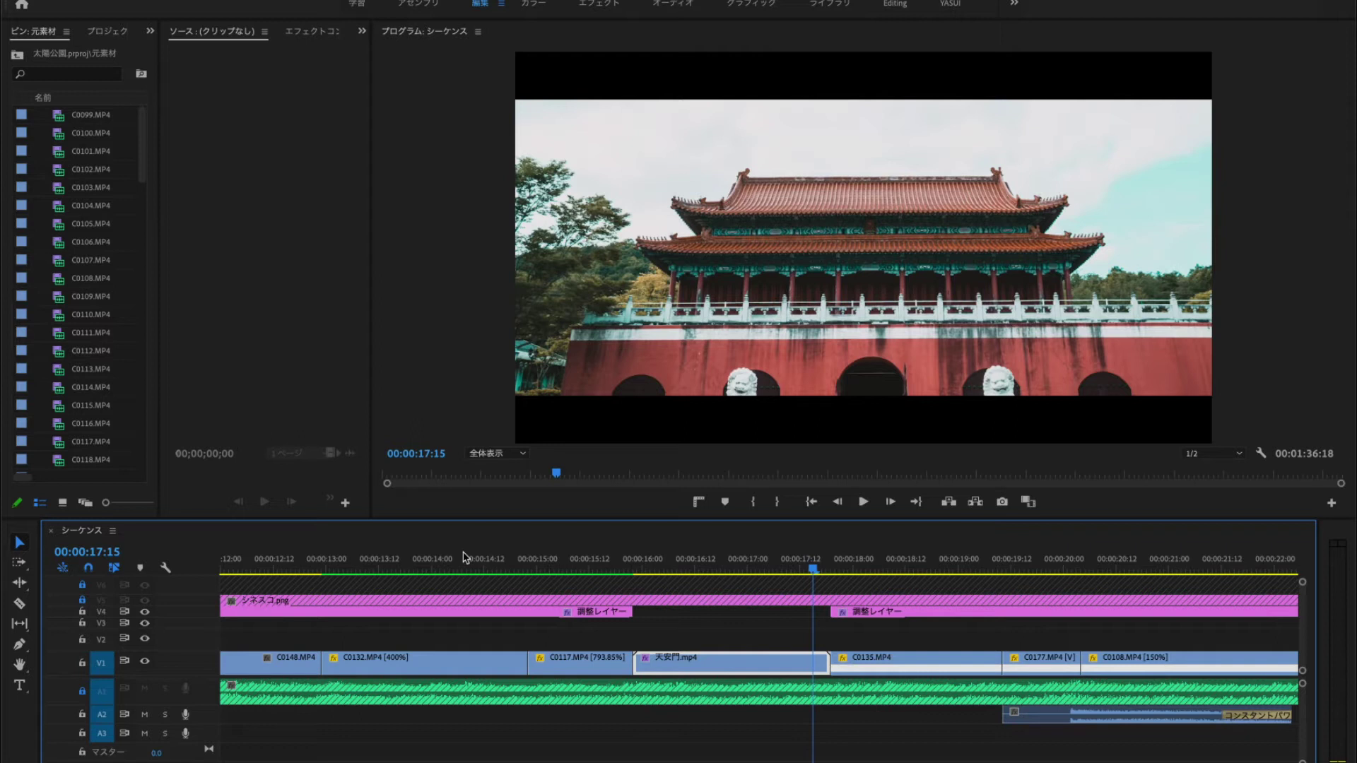
pyautogui.press('space')
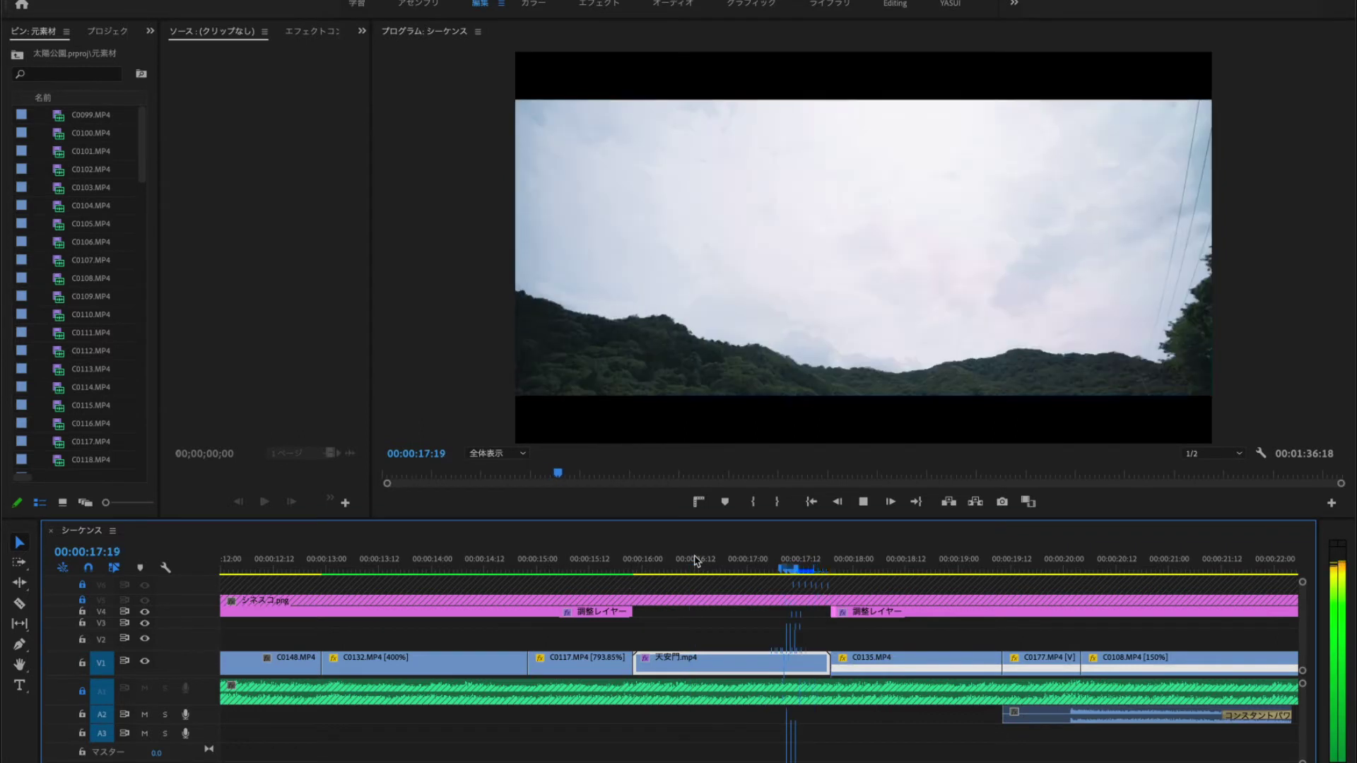
pyautogui.press('space')
pyautogui.hscroll(3, 706, 579)
pyautogui.click(630, 558)
pyautogui.press('space')
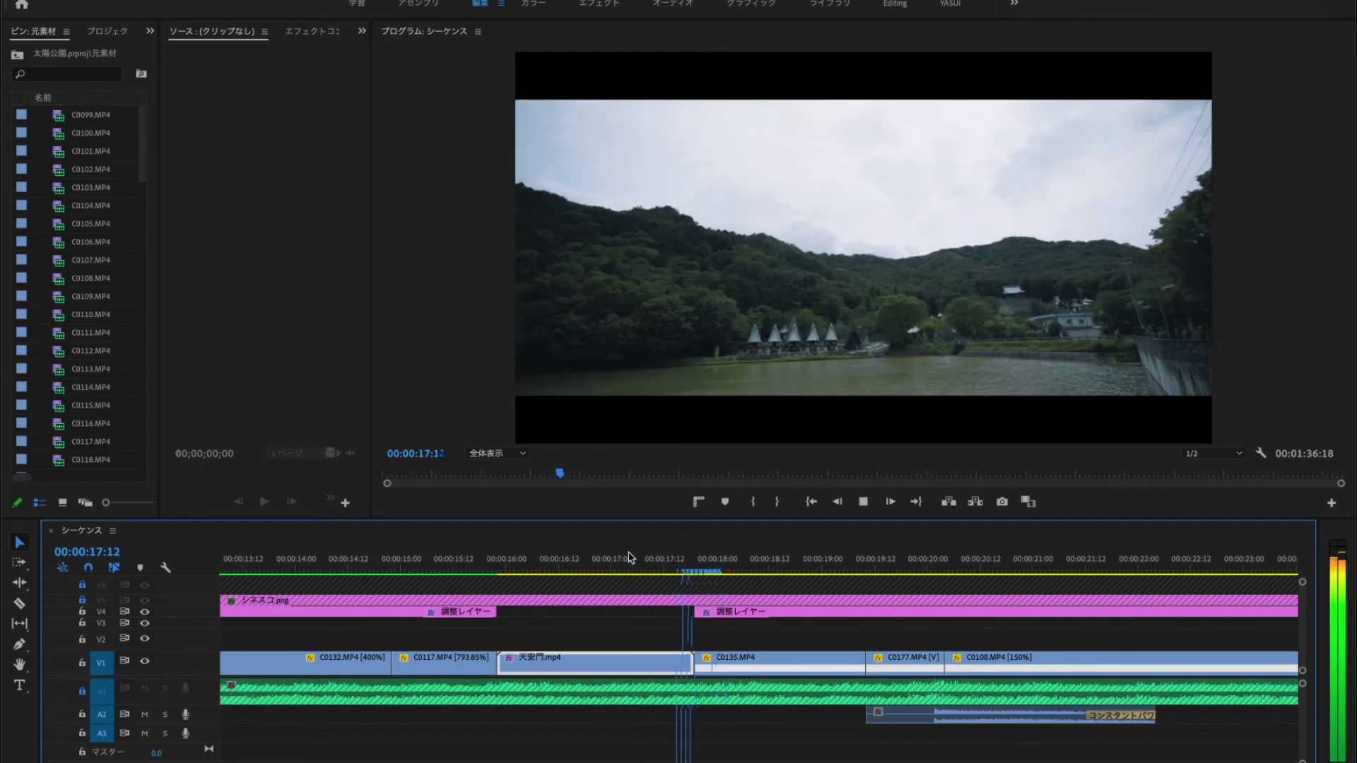
pyautogui.press('space')
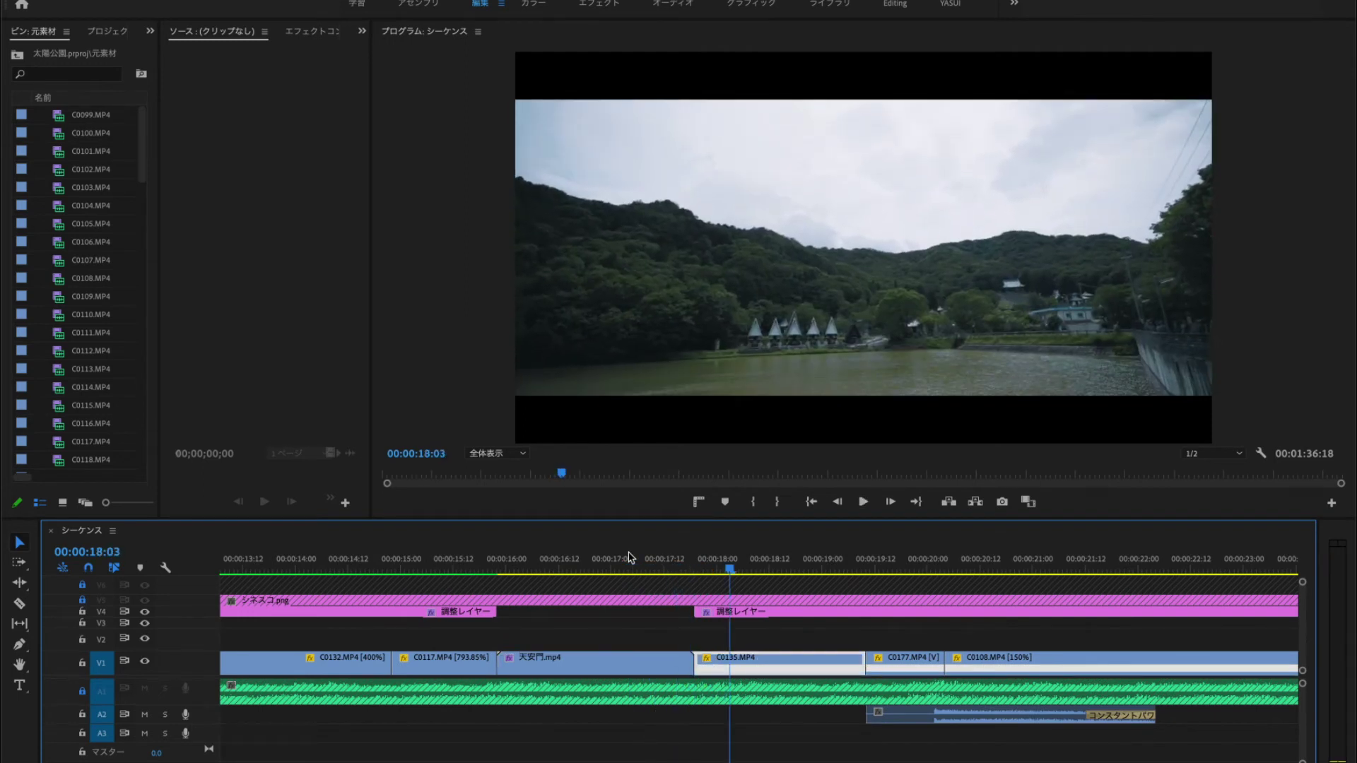
pyautogui.click(922, 558)
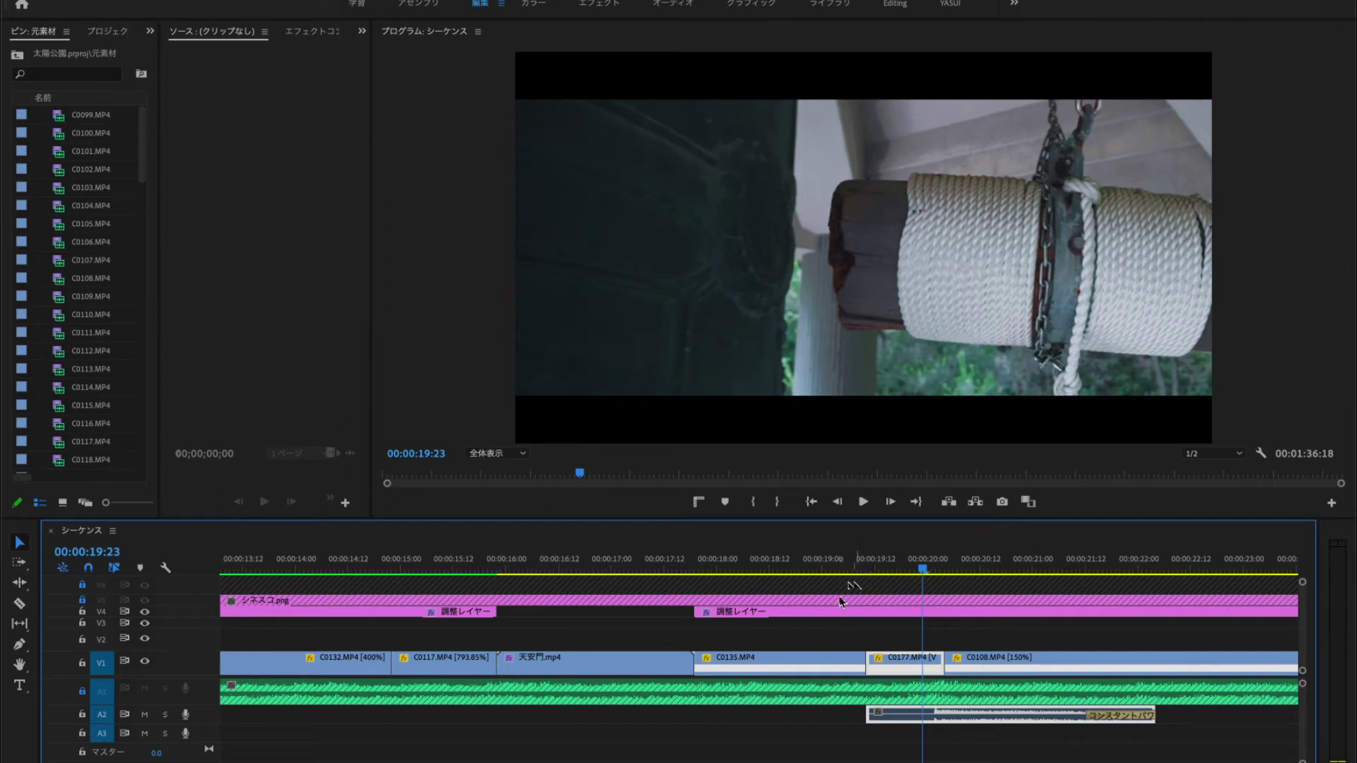
# Play clip C0177.MP4 from 00:00:19:14, and replay it from its start across the cut into C0108.MP4
pyautogui.scroll(-3, 841, 565)
pyautogui.click(656, 558)
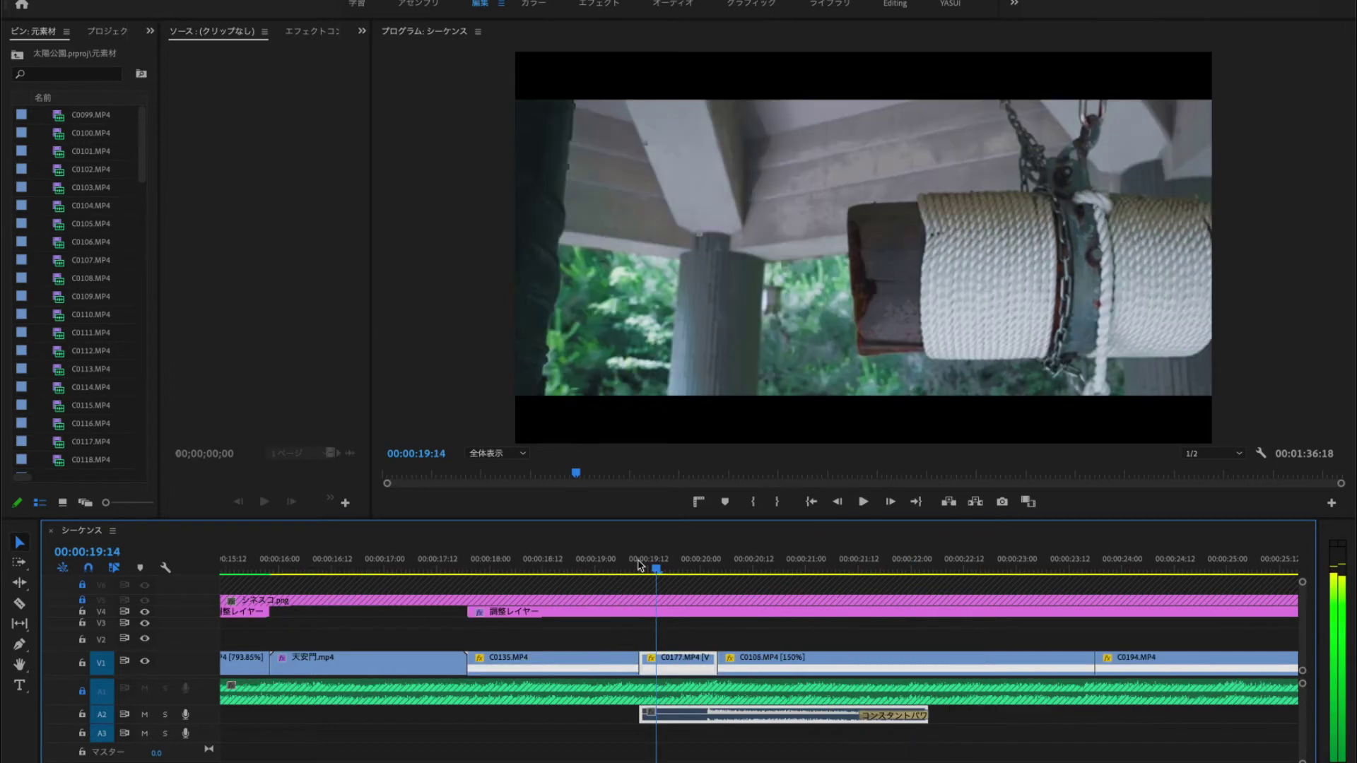
pyautogui.press('Right')
pyautogui.press('Right')
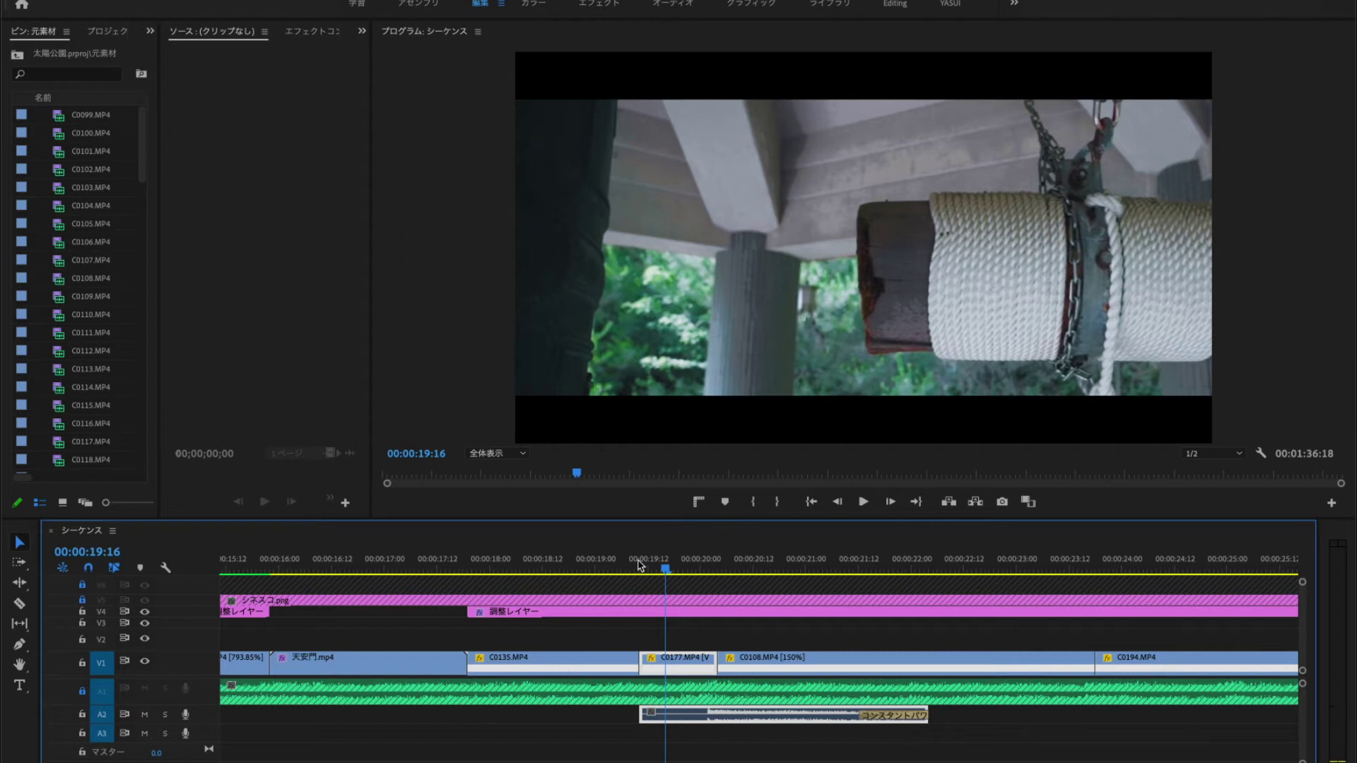
pyautogui.press('space')
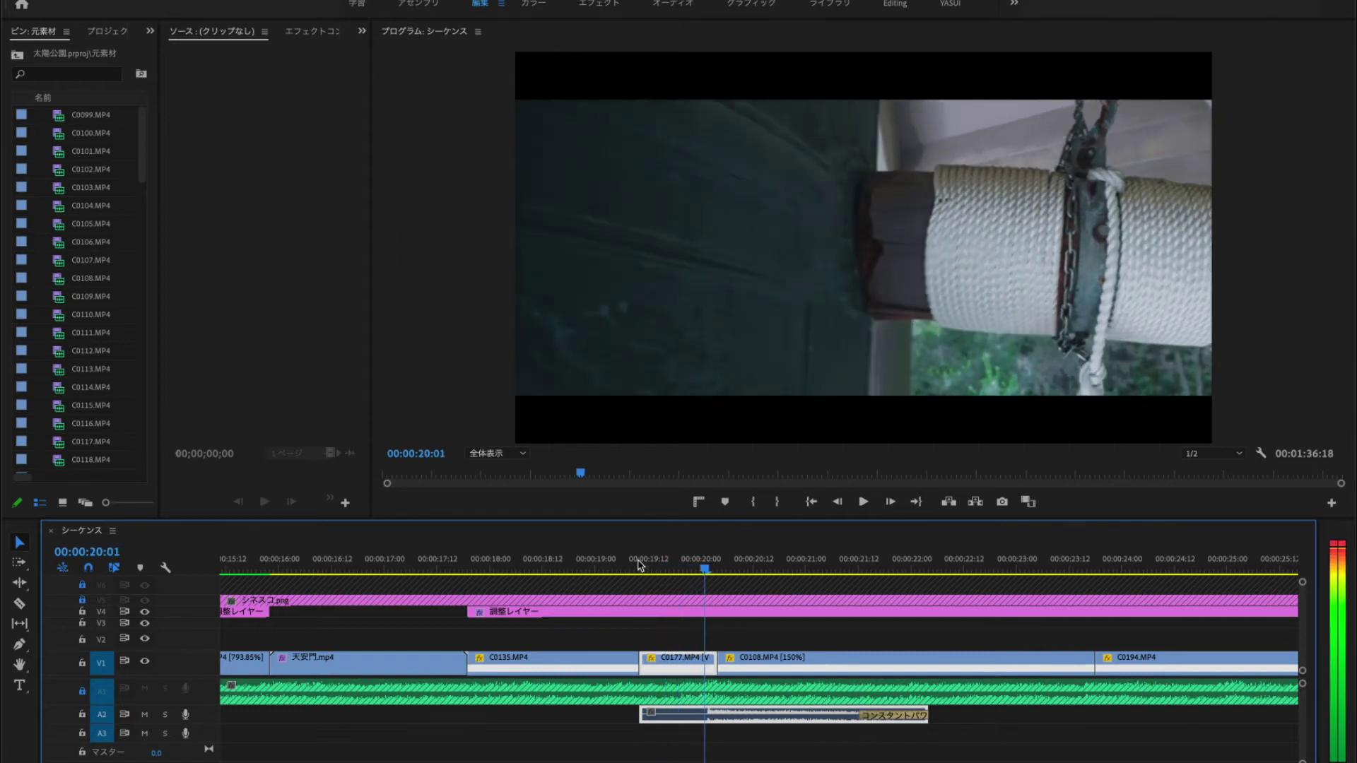
pyautogui.press('j')
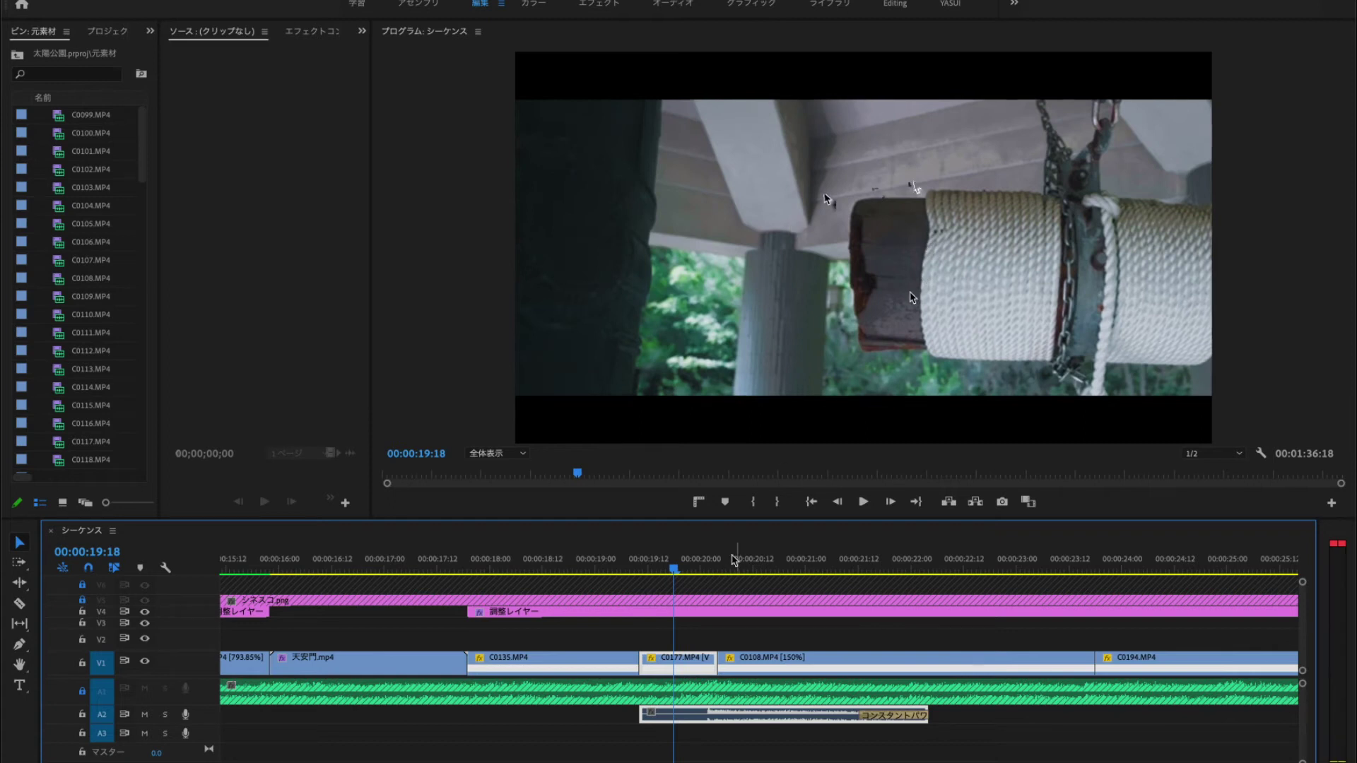
pyautogui.click(643, 567)
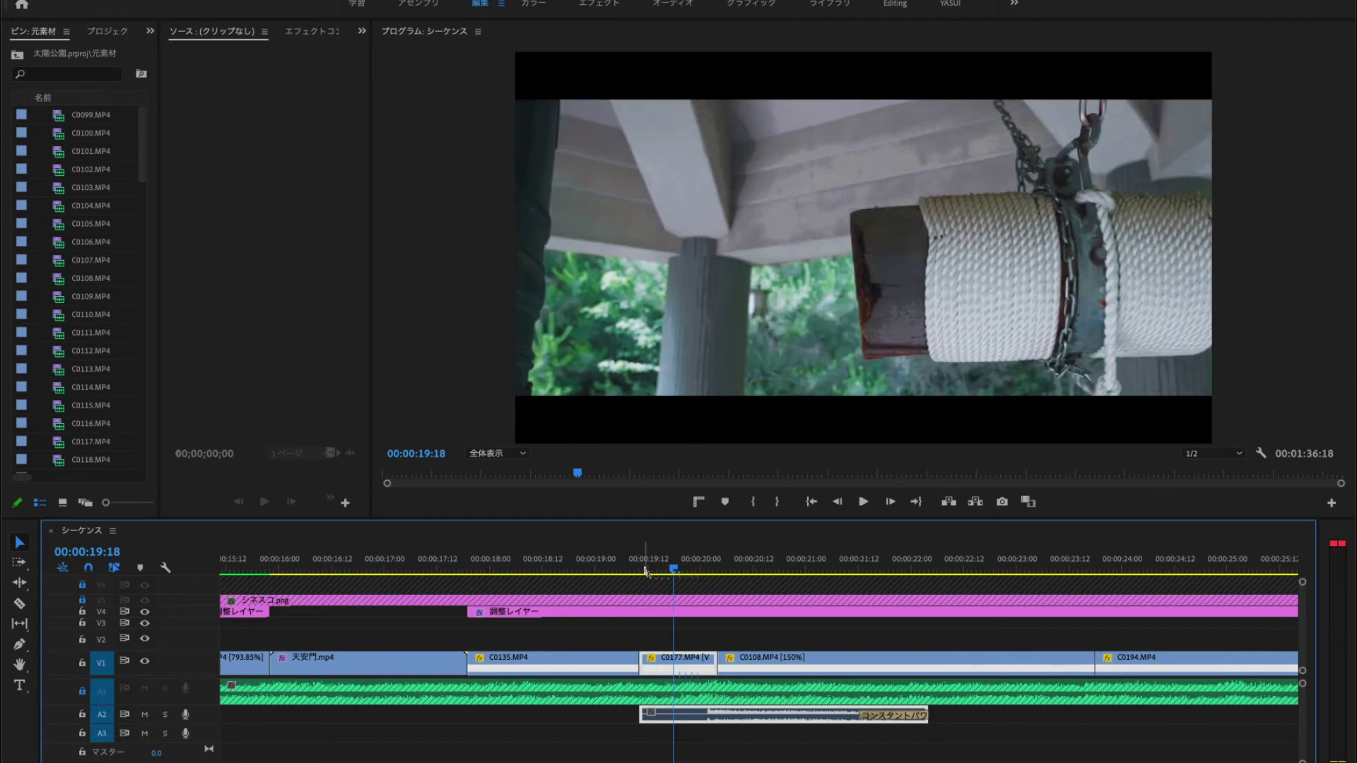
pyautogui.press('space')
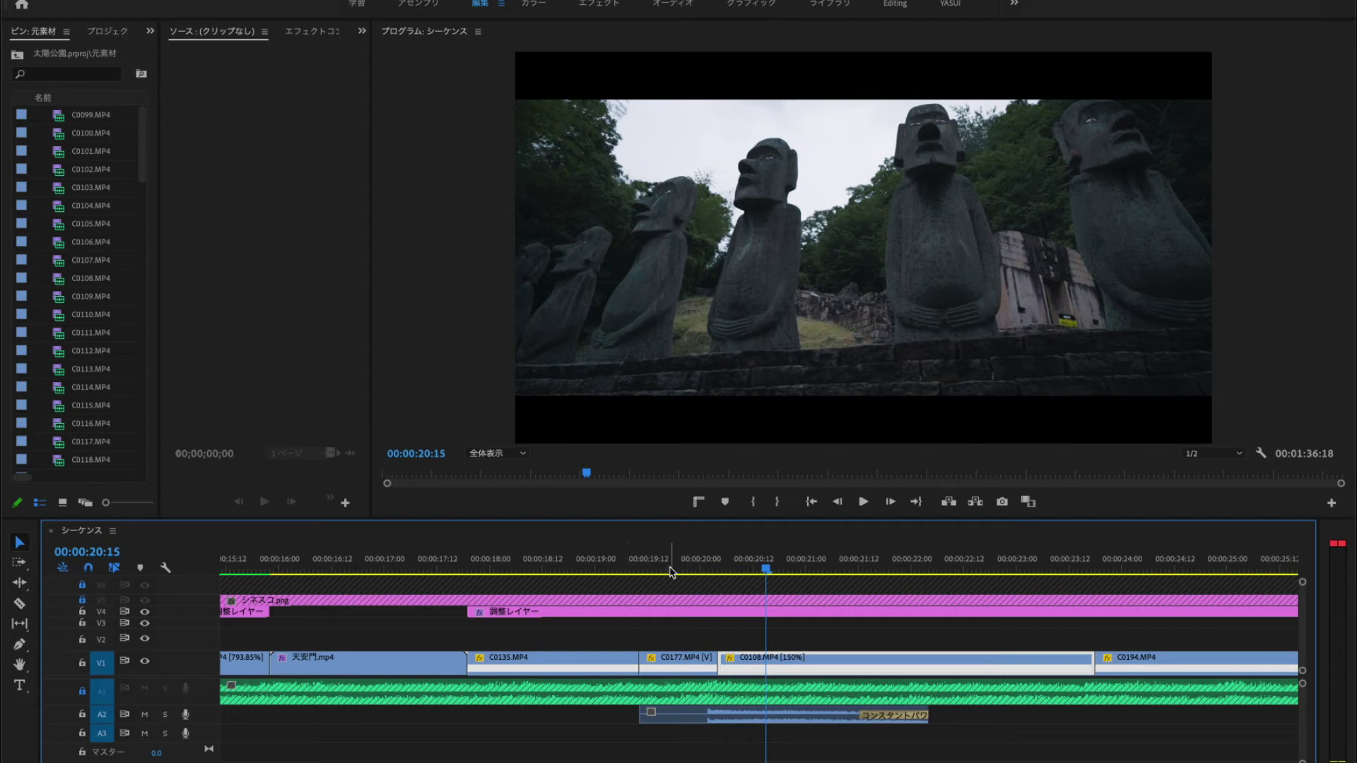
# Compare the last frames of C0177.MP4 at 00:00:20:03 and 00:00:20:02, just before the cut to C0108.MP4
pyautogui.moveTo(672, 565); pyautogui.dragTo(714, 567)
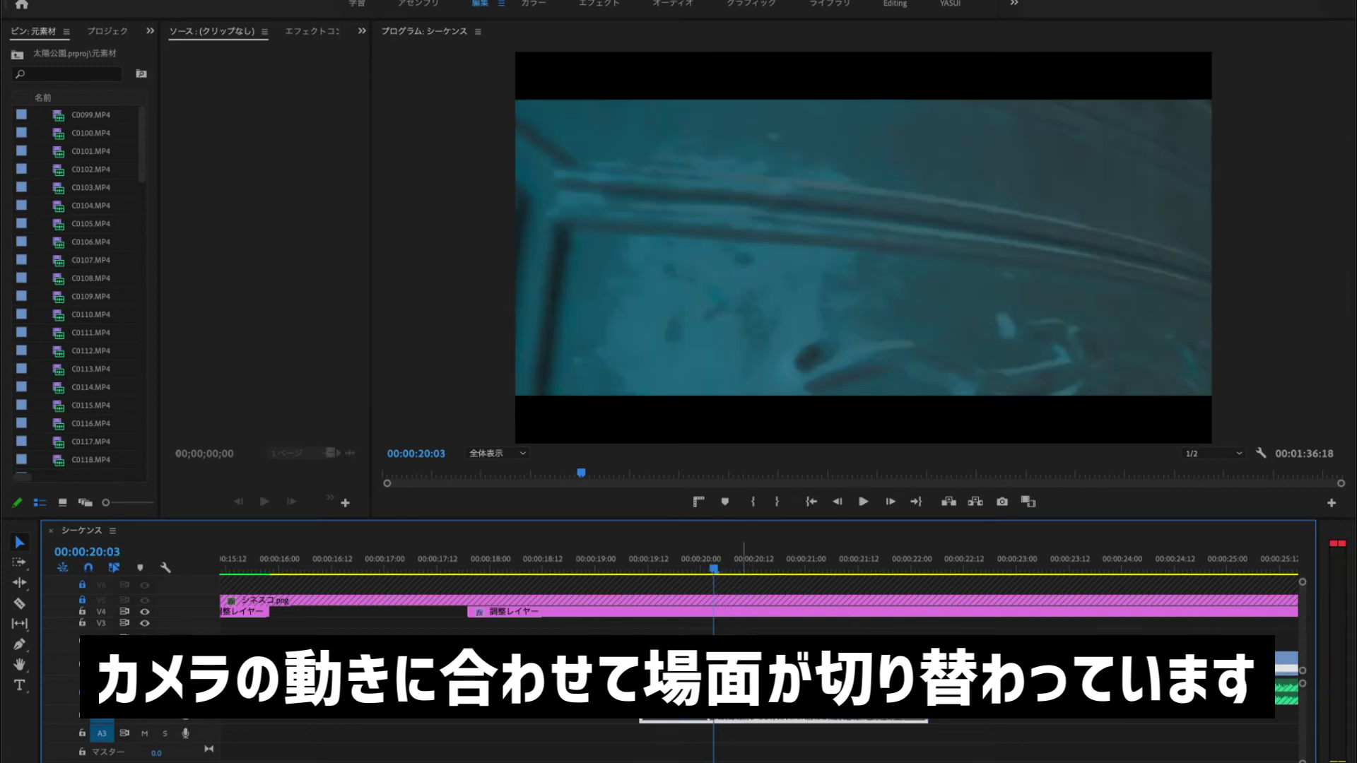
pyautogui.press('=')
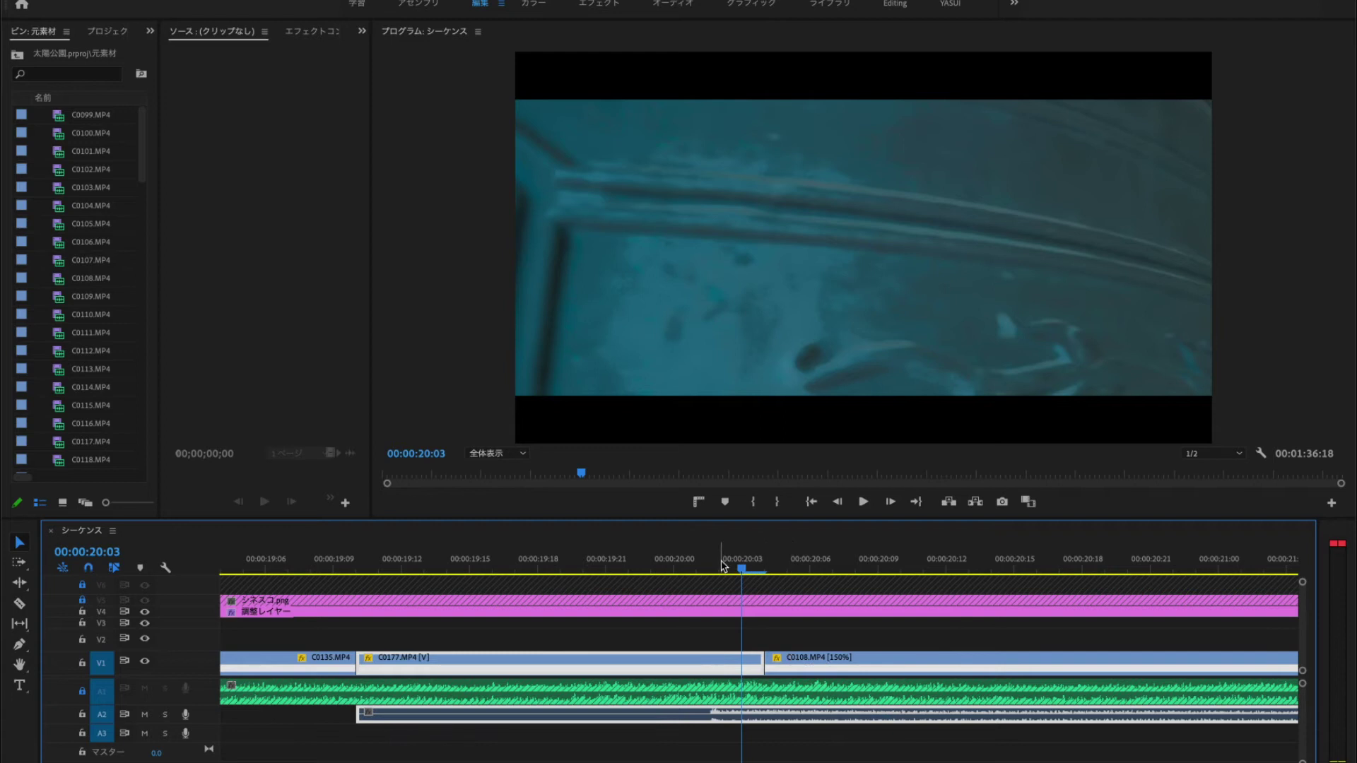
pyautogui.moveTo(742, 567); pyautogui.dragTo(718, 601)
pyautogui.scroll(-8, 739, 658)
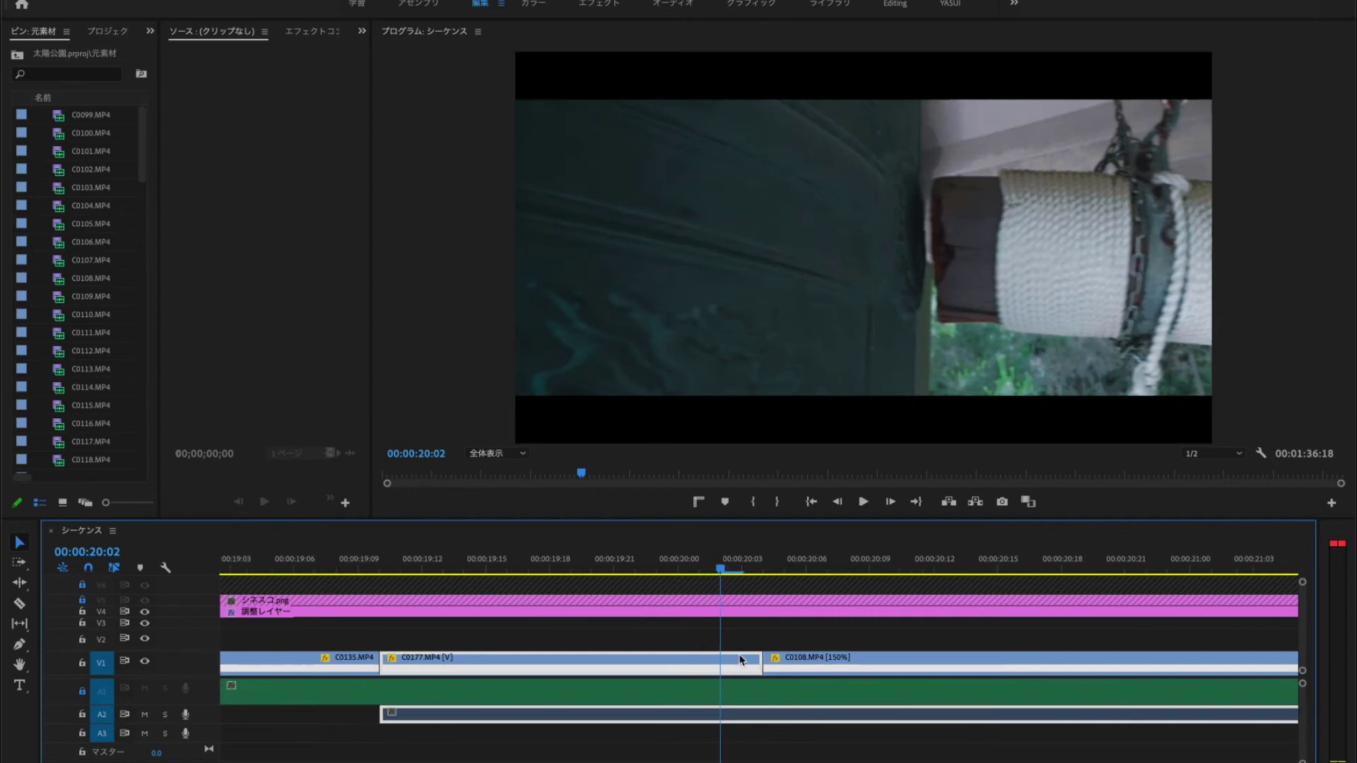
pyautogui.scroll(-4, 740, 658)
# Play clip C0194.MP4 from its middle, pause before the cut to C0103.MP4 and step back several frames
pyautogui.click(768, 565)
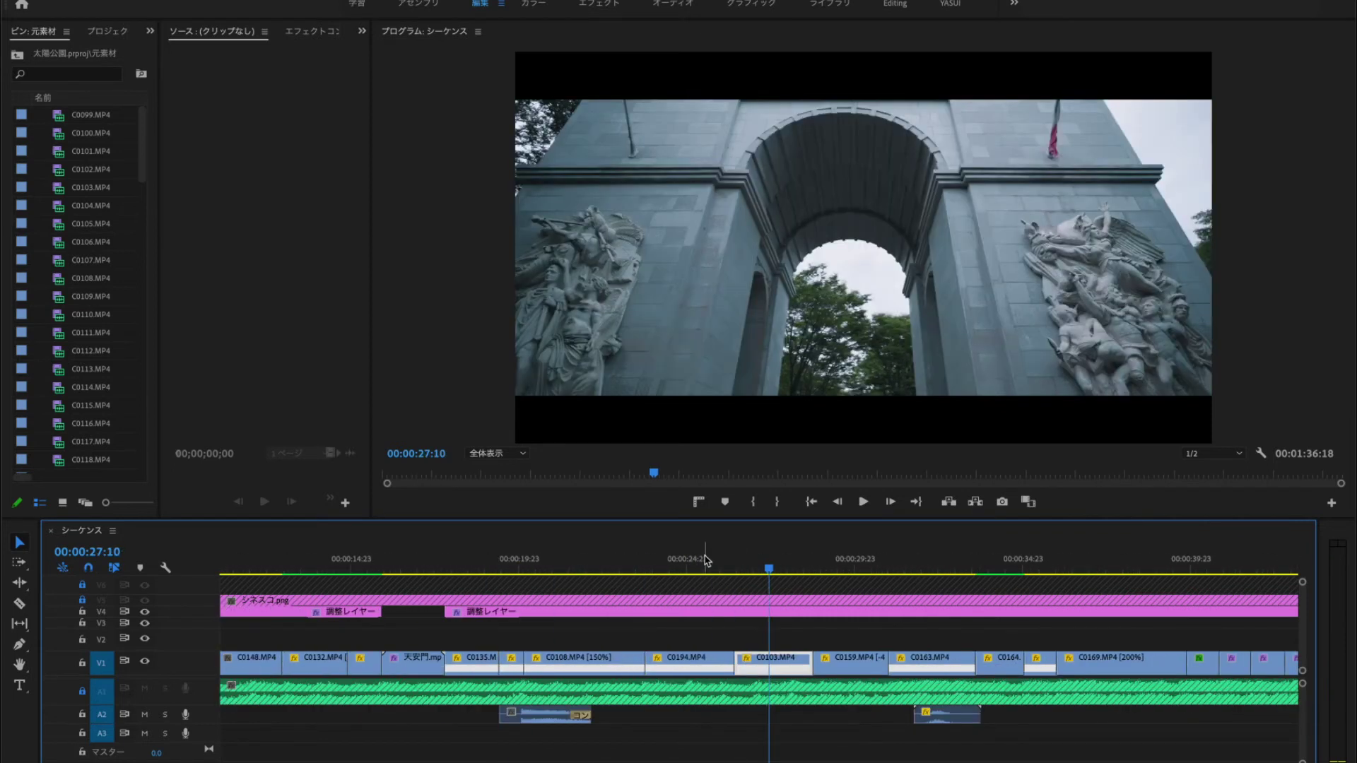
pyautogui.click(704, 560)
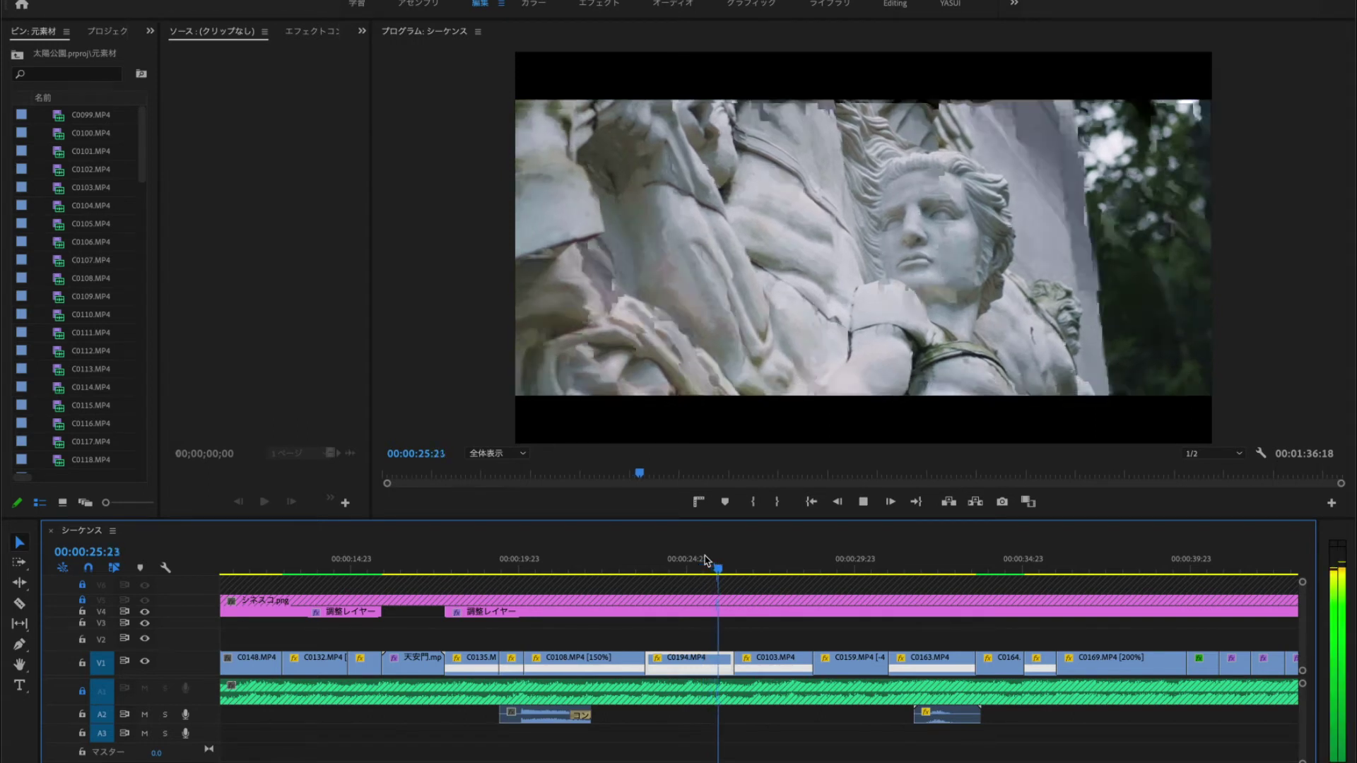
pyautogui.press('space')
pyautogui.press('Left')
pyautogui.press('Left')
pyautogui.press('Left')
pyautogui.press('Left')
pyautogui.press('Left')
pyautogui.press('Left')
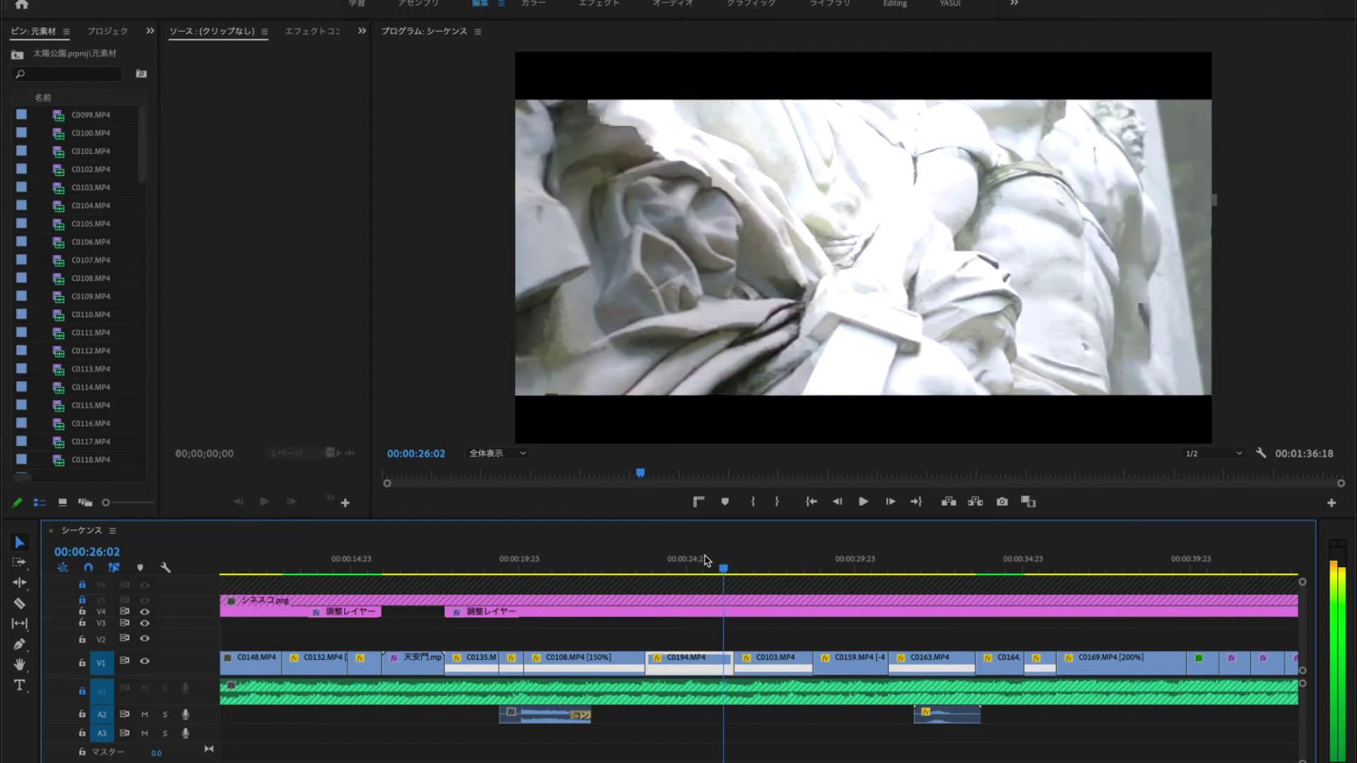
# Step frame by frame from 00:00:26:02 in C0194.MP4 across the cut into C0103.MP4 at 00:00:26:11
pyautogui.press('Right')
pyautogui.press('Right')
pyautogui.press('Right')
pyautogui.press('Right')
pyautogui.press('Right')
pyautogui.press('Right')
pyautogui.press('Right')
pyautogui.press('Right')
pyautogui.press('Right')
pyautogui.press('Right')
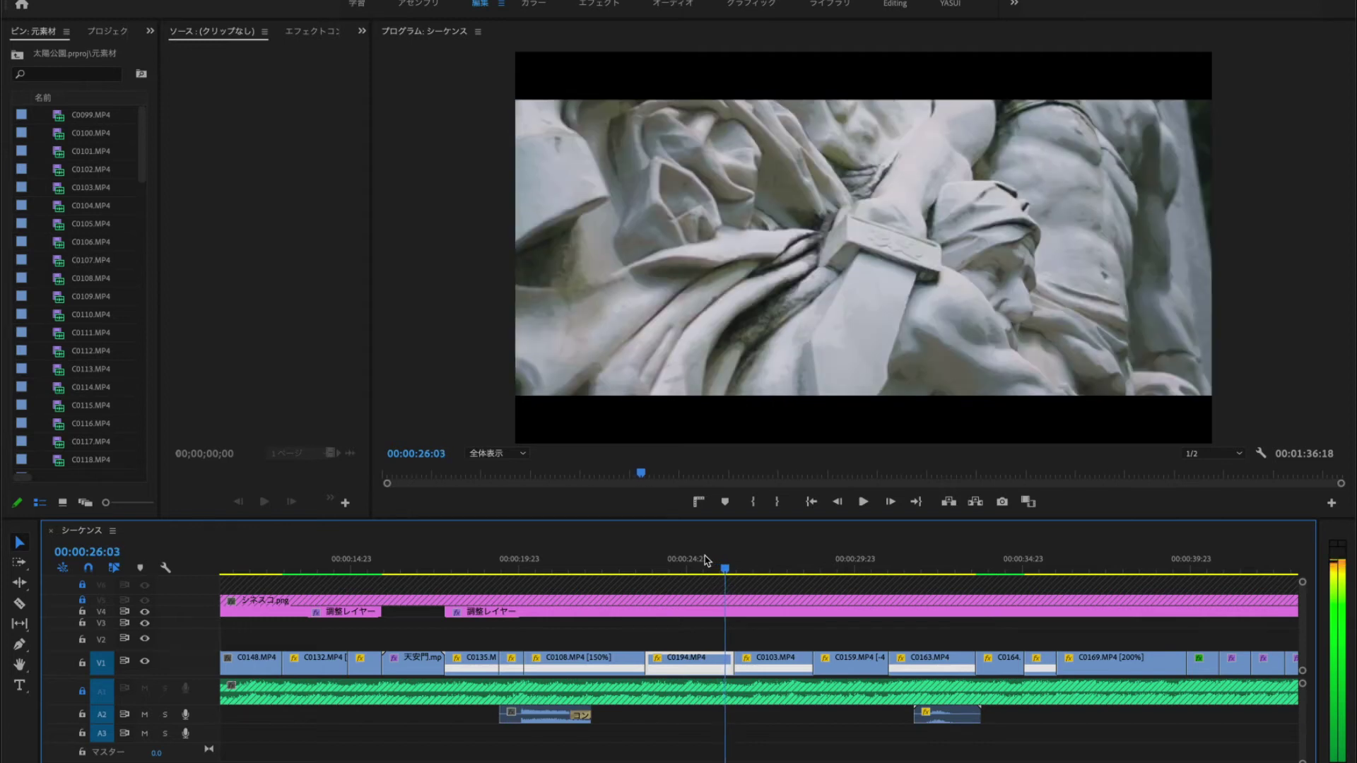
pyautogui.press('Right')
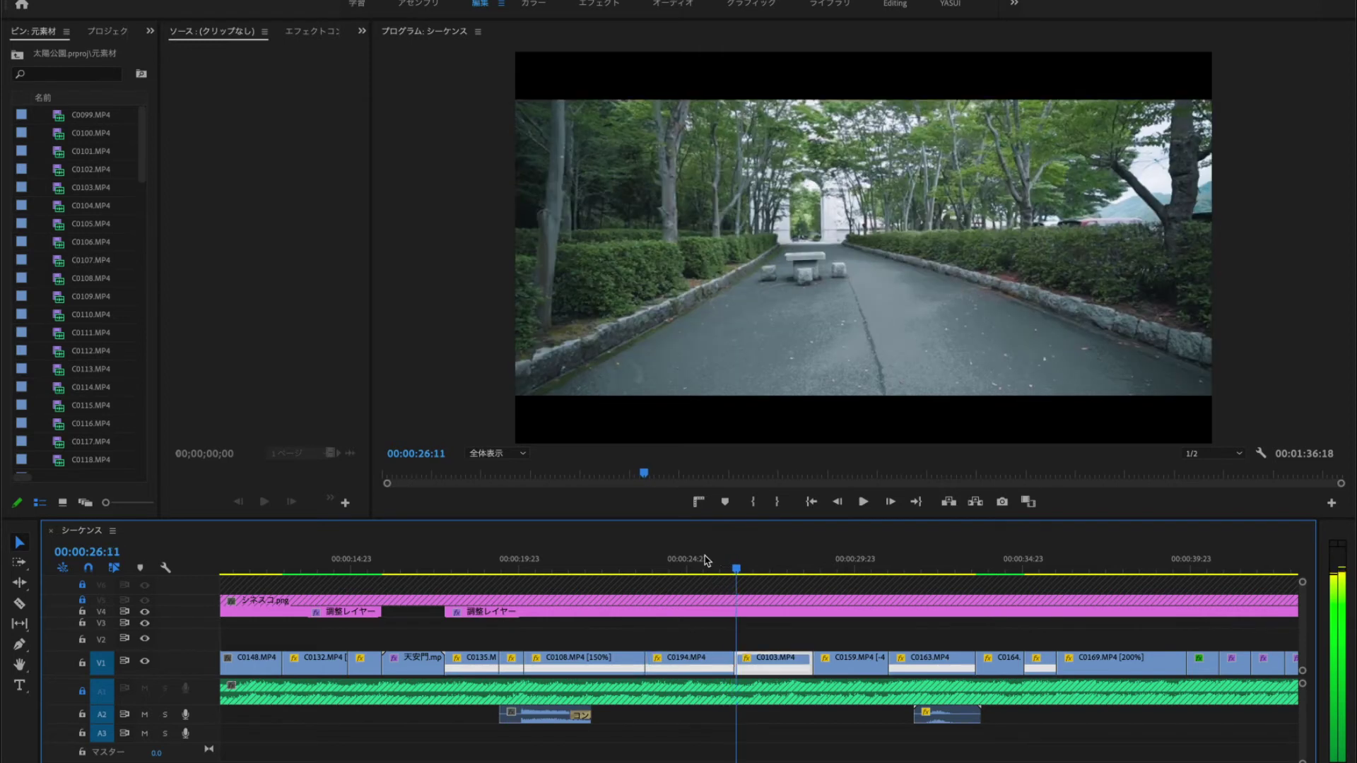
# Step frame by frame through the opening of clip C0103.MP4, from 00:00:26:11 to 00:00:27:06
pyautogui.press('Right')
pyautogui.press('Right')
pyautogui.press('Right')
pyautogui.press('Right')
pyautogui.press('Right')
pyautogui.press('Right')
pyautogui.press('Right')
pyautogui.press('Right')
pyautogui.press('Right')
pyautogui.press('Right')
pyautogui.press('Right')
pyautogui.press('Right')
pyautogui.press('Right')
pyautogui.press('Right')
pyautogui.press('Right')
pyautogui.press('Right')
pyautogui.press('Right')
pyautogui.press('Right')
pyautogui.press('Right')
pyautogui.press('Right')
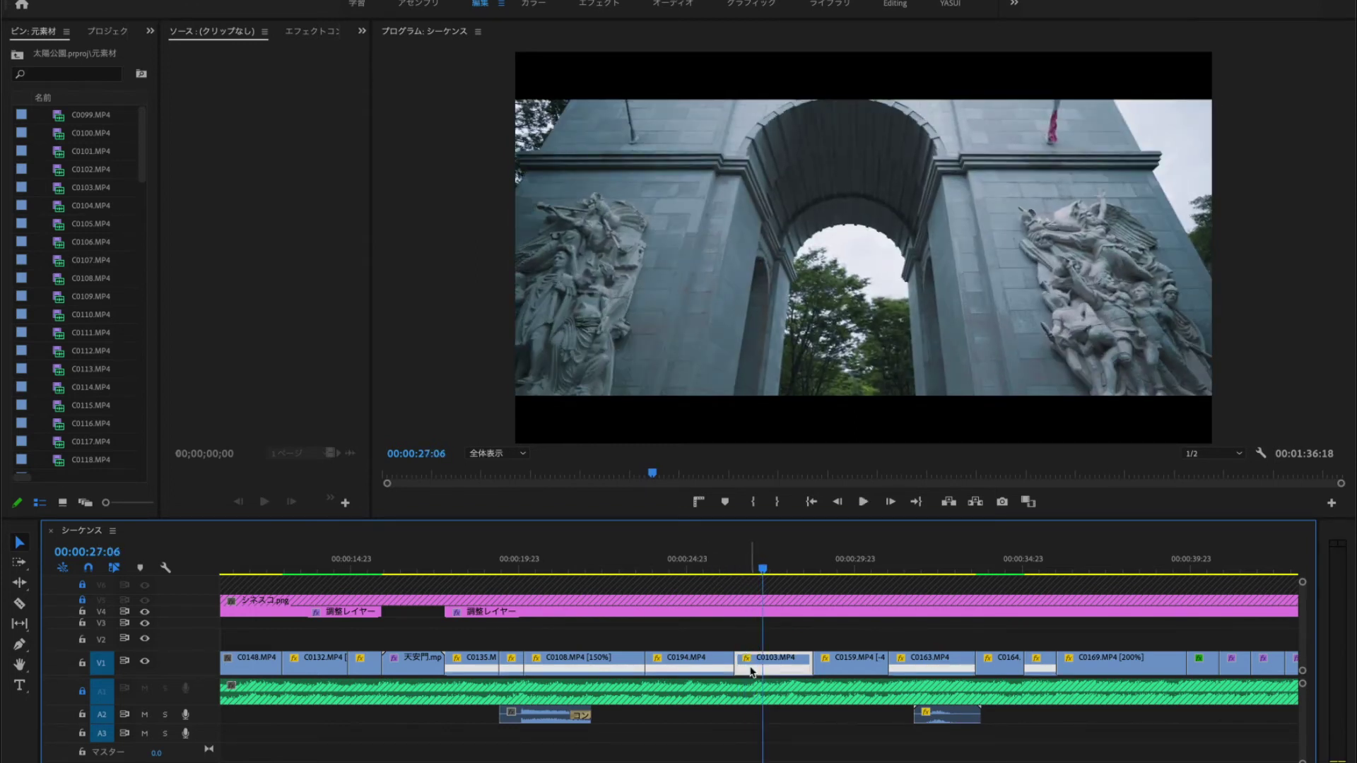
# Play the rest of clip C0103.MP4 across the cut into C0159.MP4
pyautogui.scroll(-1, 752, 672)
pyautogui.scroll(-4, 752, 672)
pyautogui.press('space')
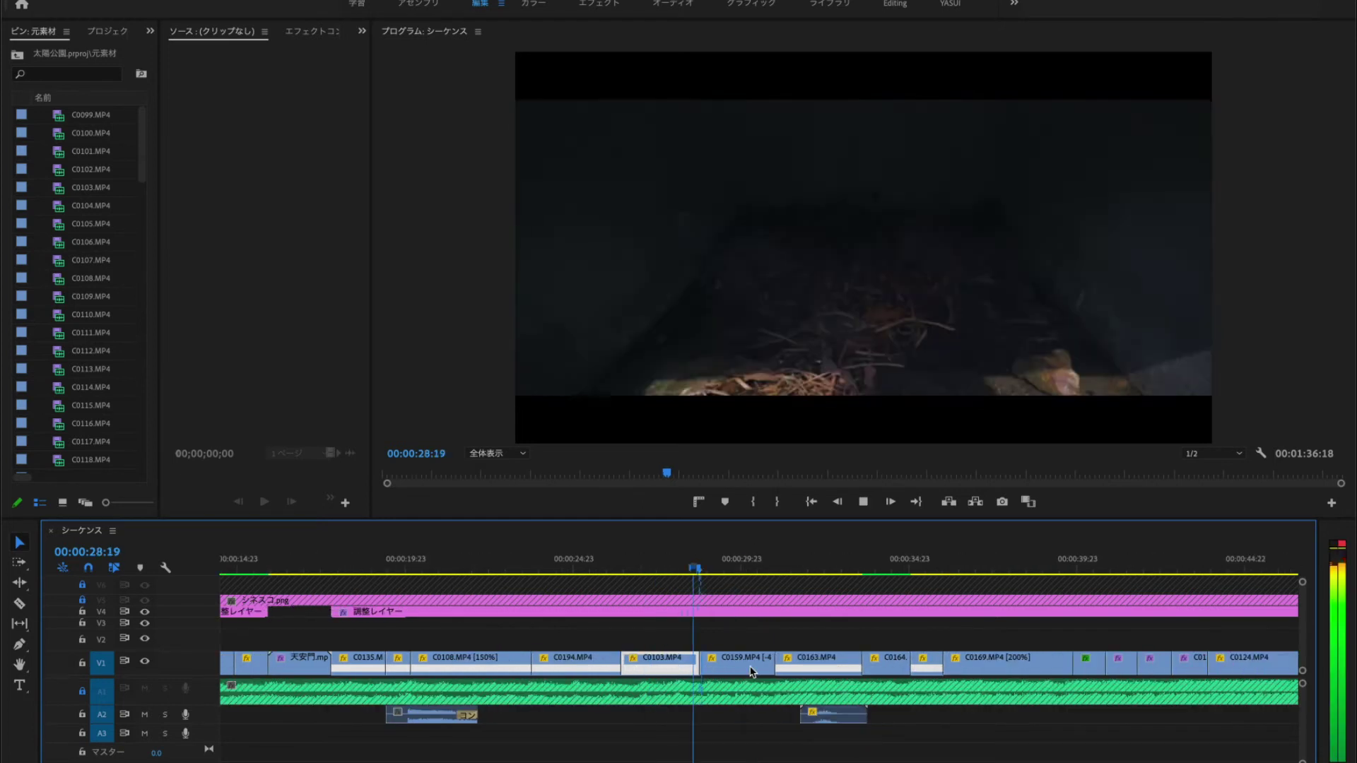
pyautogui.press('space')
# Step back before the cut between C0103.MP4 and C0159.MP4, and return frame by frame to 00:00:28:19
pyautogui.press('Left')
pyautogui.press('Left')
pyautogui.press('Left')
pyautogui.press('Left')
pyautogui.press('Left')
pyautogui.press('Left')
pyautogui.press('Left')
pyautogui.press('Left')
pyautogui.press('Left')
pyautogui.press('Right')
pyautogui.press('Right')
pyautogui.press('Right')
pyautogui.press('Right')
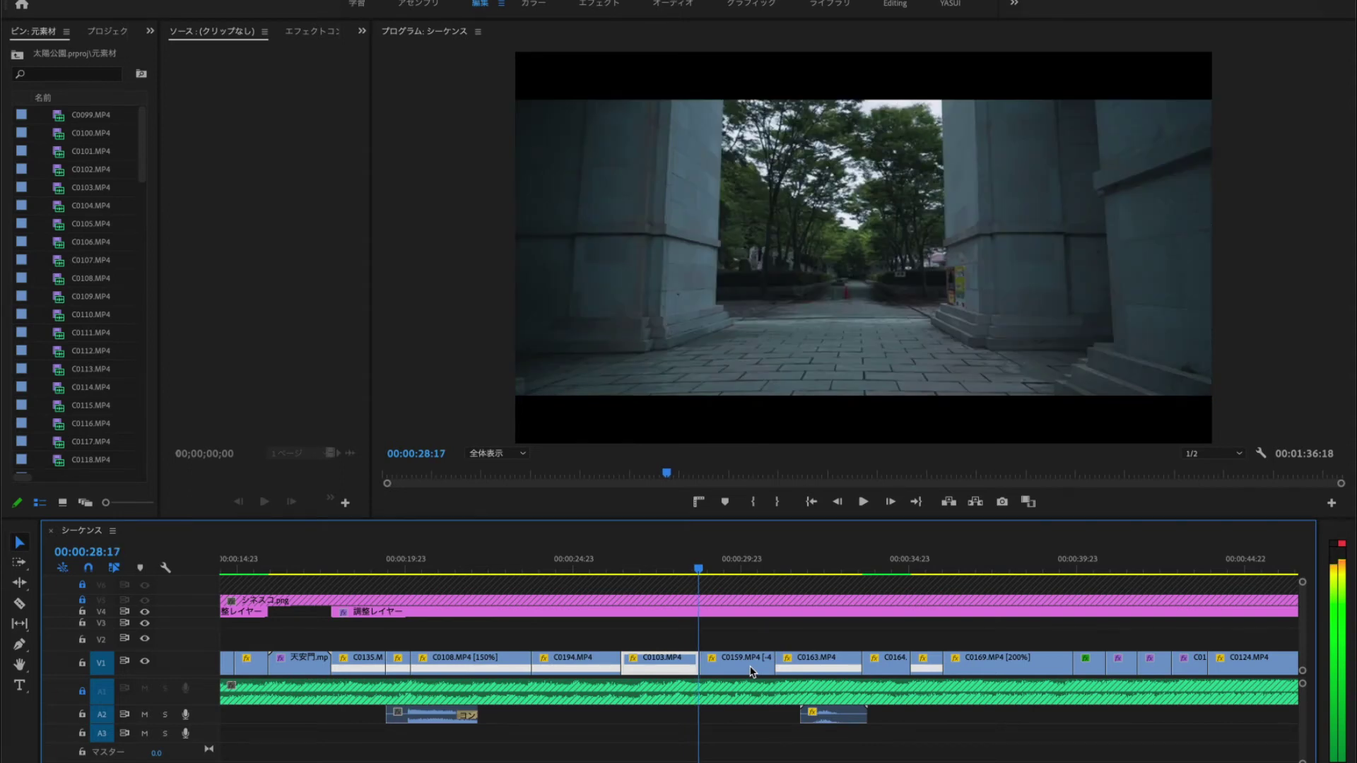
pyautogui.press('Right')
pyautogui.press('Right')
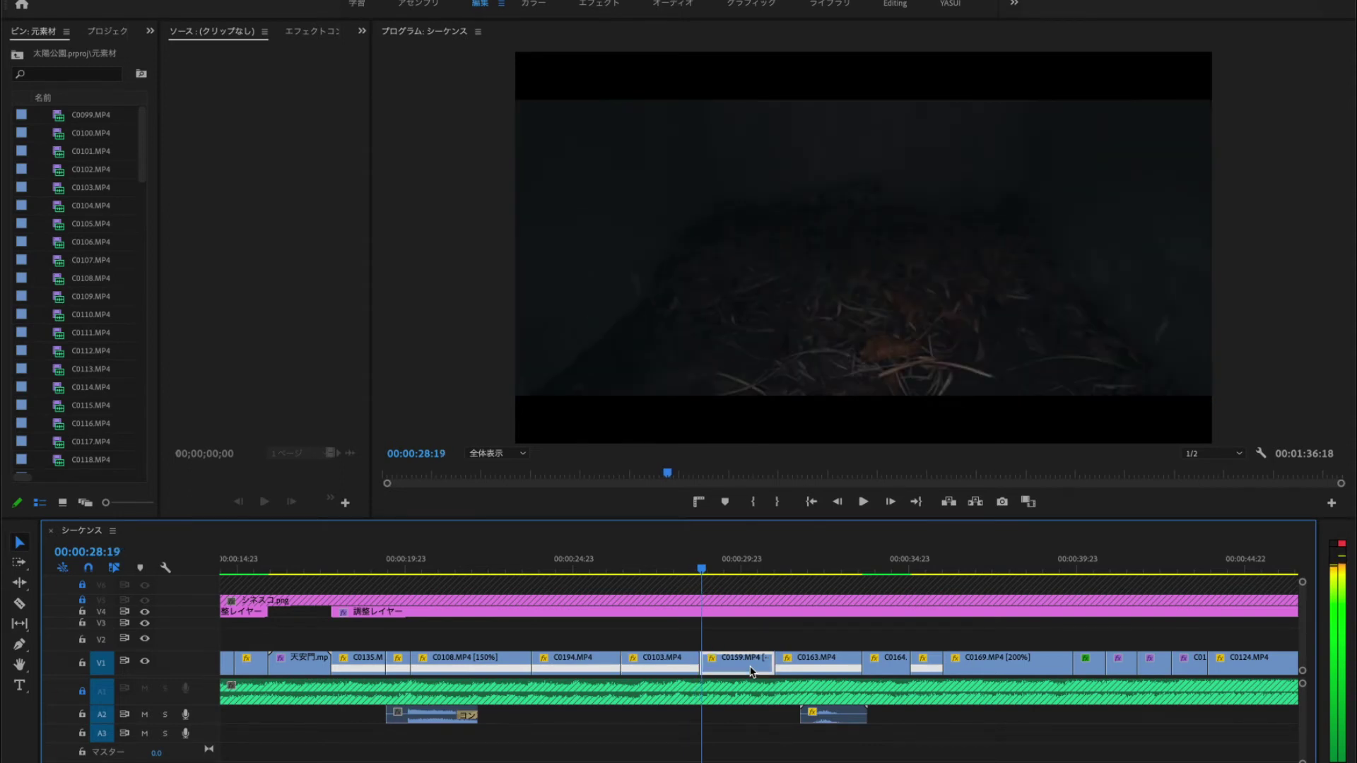
# Play the reversed clip C0159.MP4 from 00:00:28:19 and continue into C0163.MP4, up to 00:00:31:09
pyautogui.press('space')
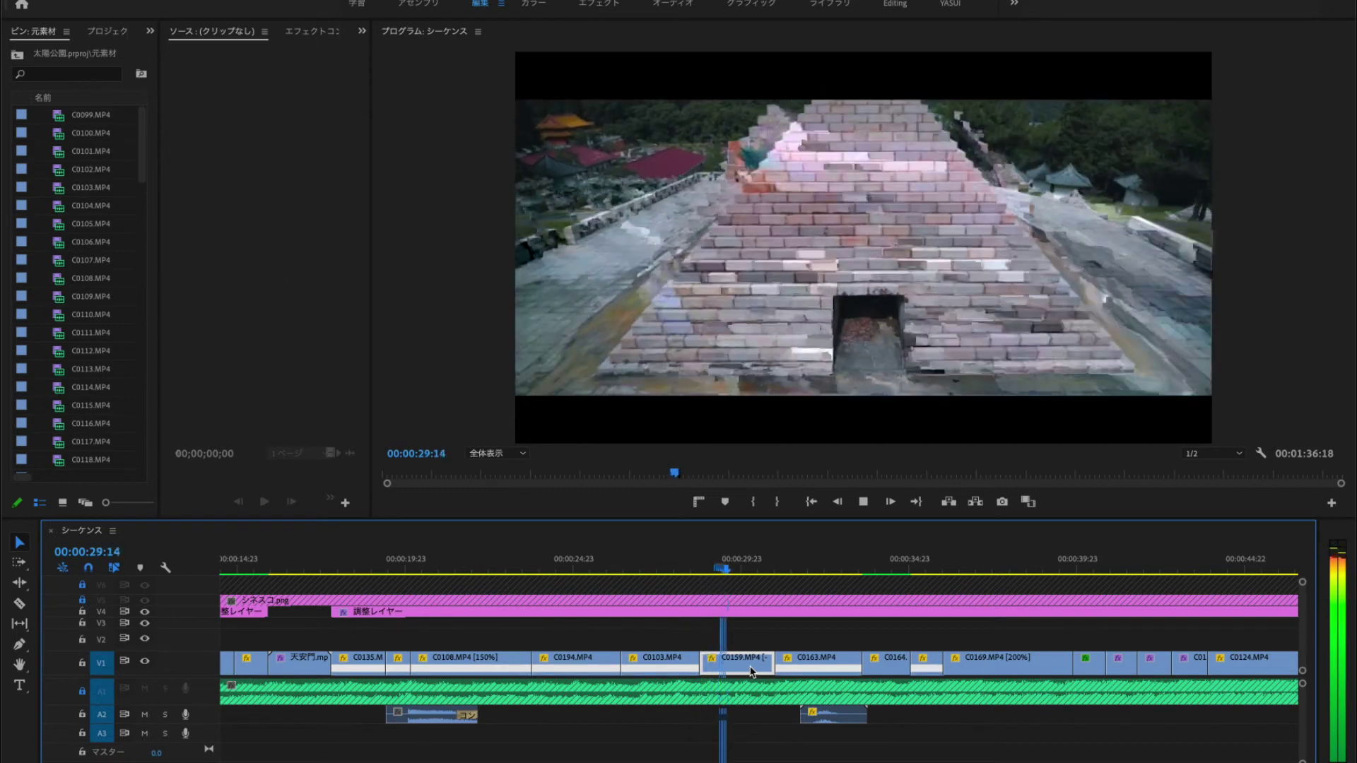
pyautogui.press('space')
pyautogui.moveTo(742, 566); pyautogui.dragTo(766, 565)
pyautogui.press('space')
pyautogui.press('space')
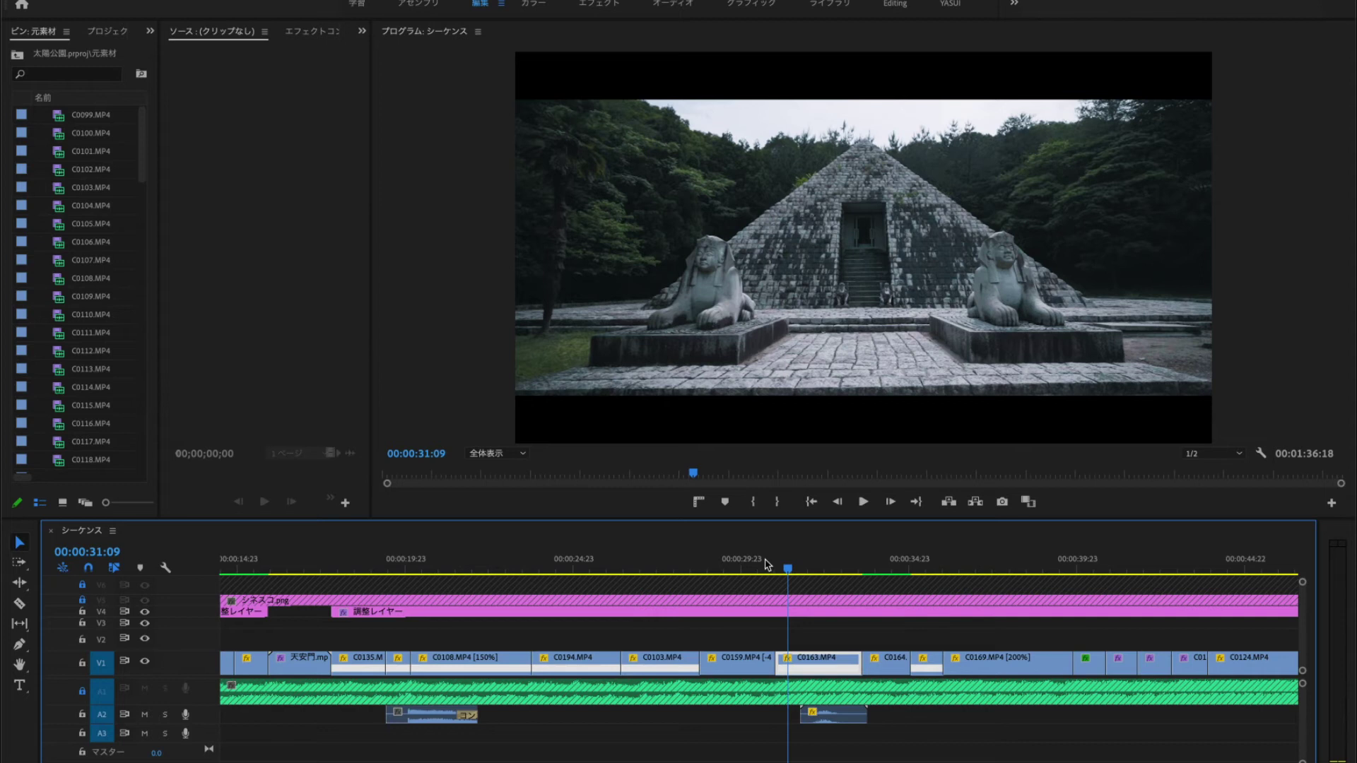
# Compare the frames around the cut from C0159.MP4 to C0163.MP4 and replay it from 00:00:30:14 to 00:00:31:09
pyautogui.click(766, 564)
pyautogui.click(781, 566)
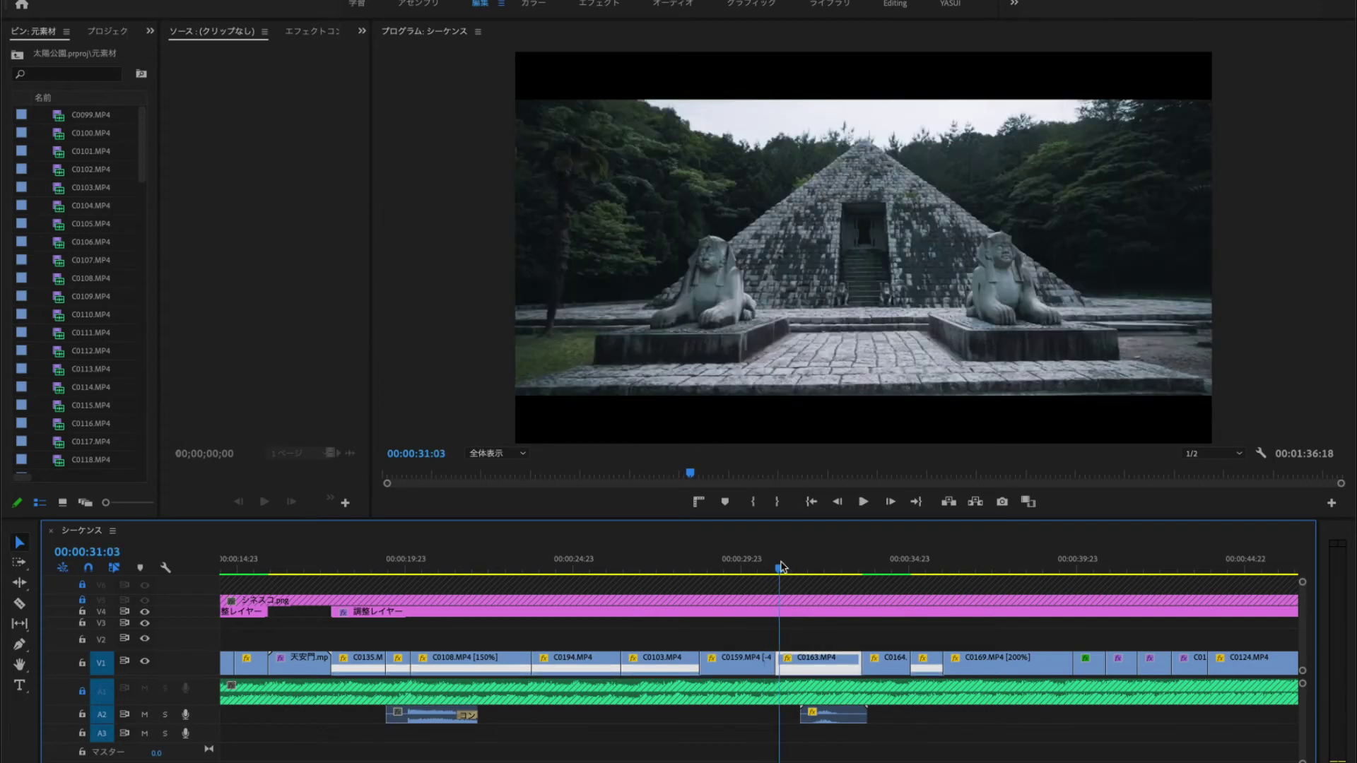
pyautogui.click(762, 564)
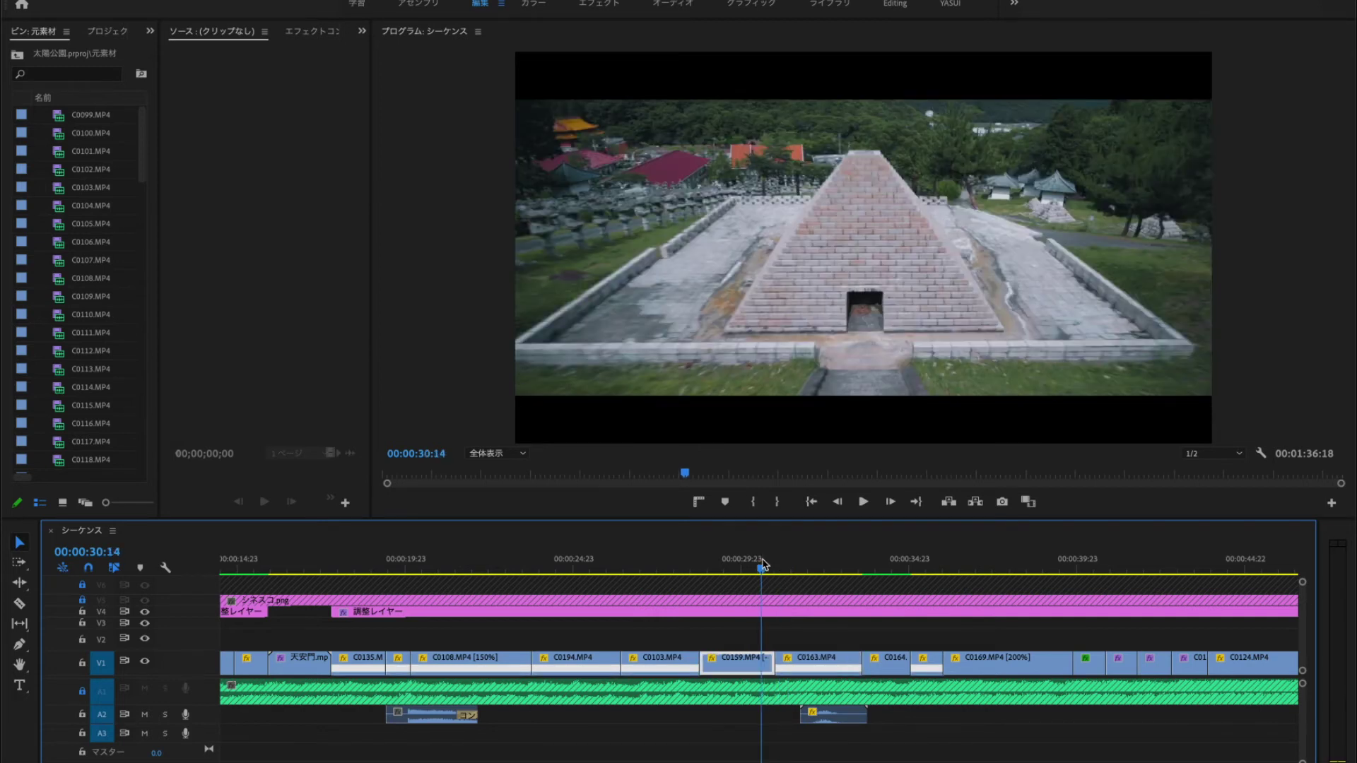
pyautogui.press('space')
pyautogui.press('space')
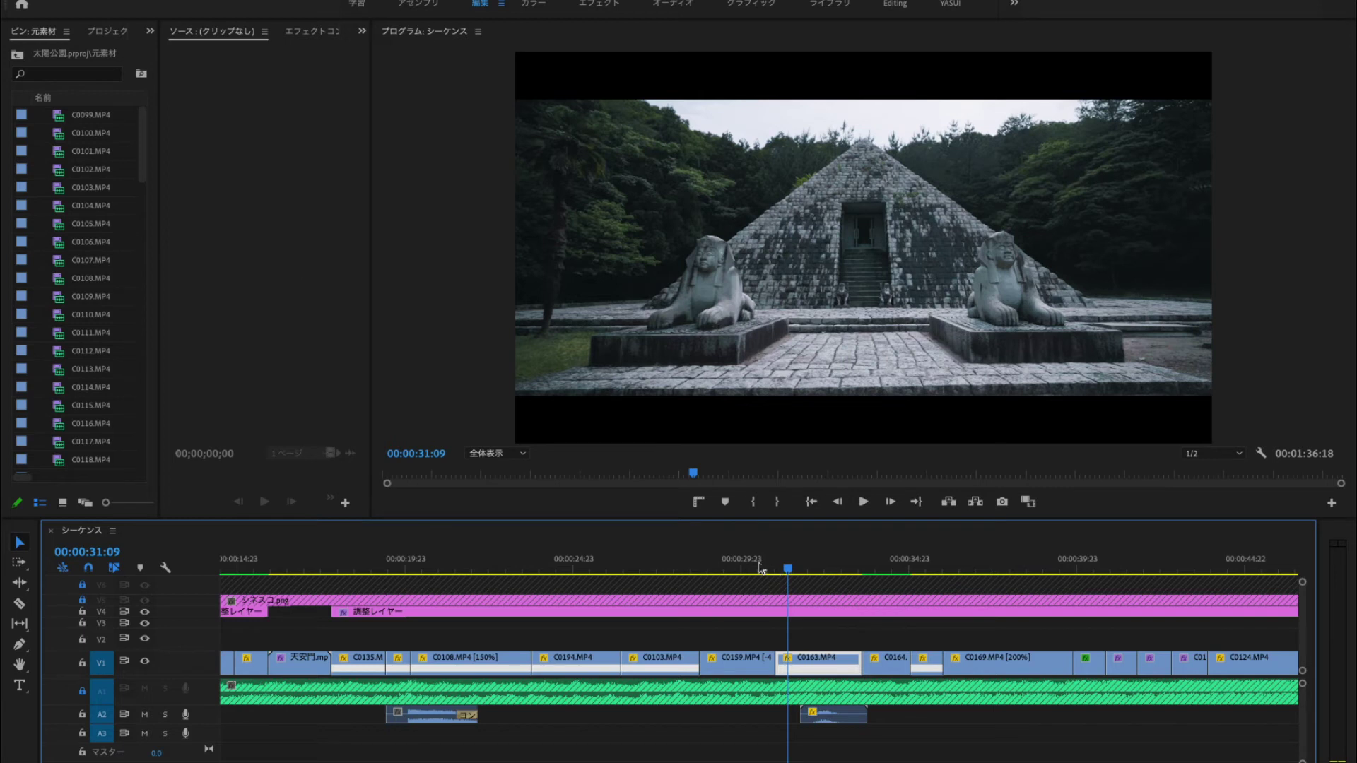
# Play from the end of C0103.MP4 through C0159.MP4 and into C0163.MP4, past 00:00:33:00
pyautogui.click(700, 561)
pyautogui.press('space')
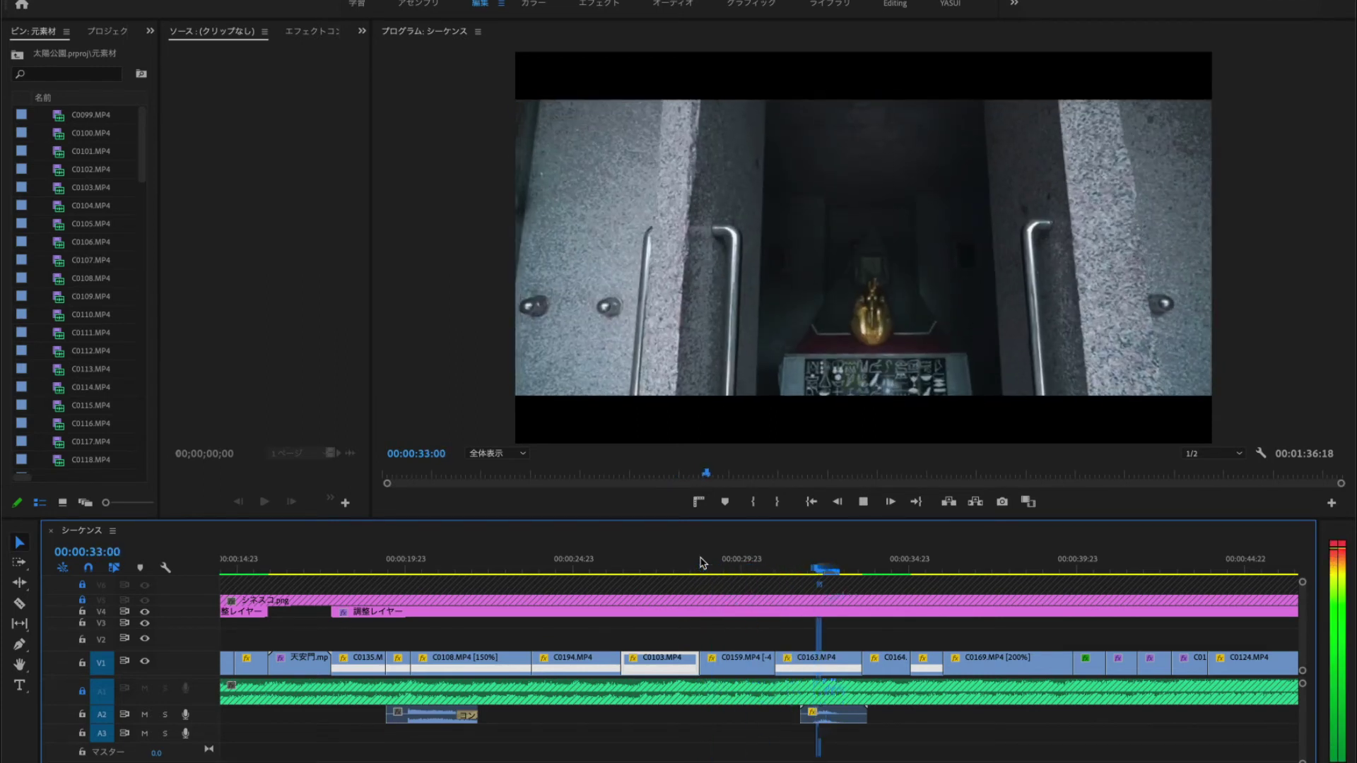
pyautogui.press('space')
# Scrub from 00:00:30:18 in C0159.MP4 to 00:00:32:04 in C0163.MP4, and play to the clip after it at 00:00:33:15
pyautogui.click(769, 567)
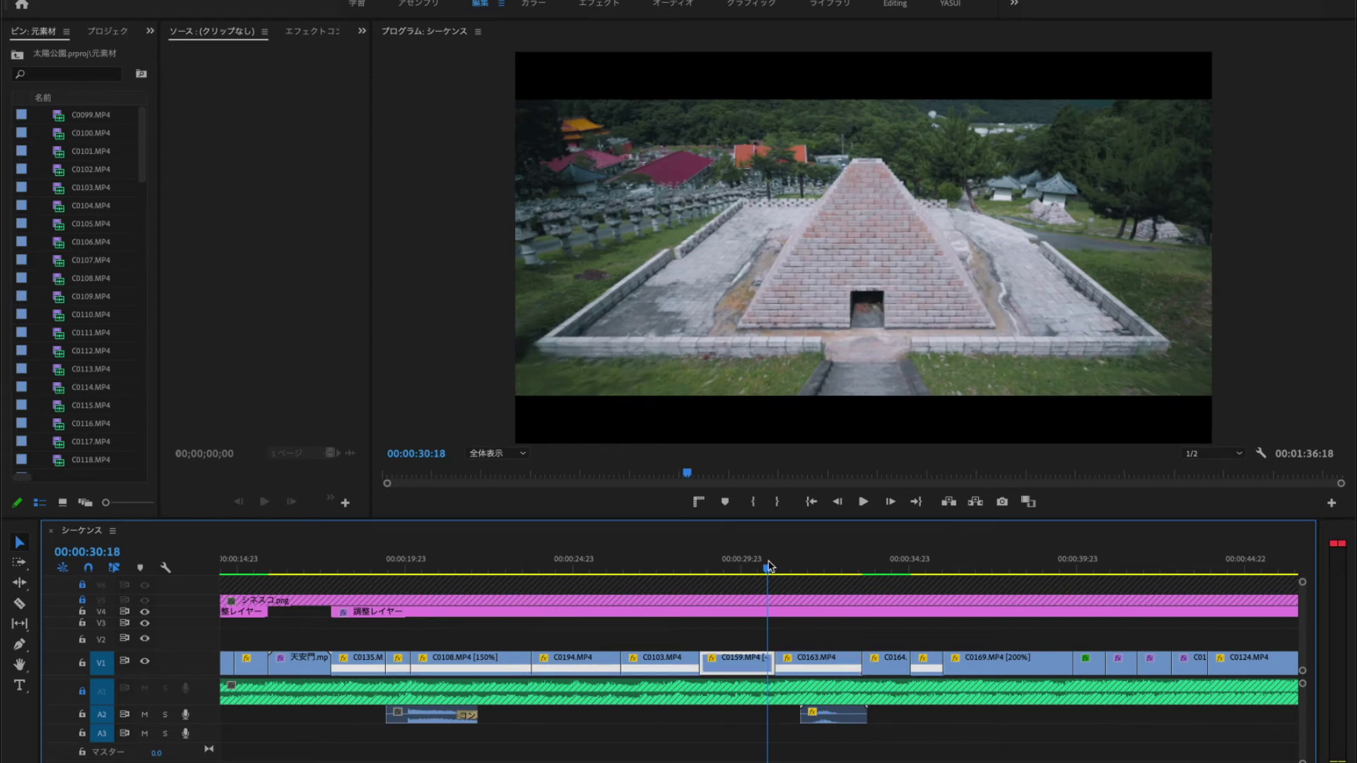
pyautogui.moveTo(768, 567); pyautogui.dragTo(781, 567)
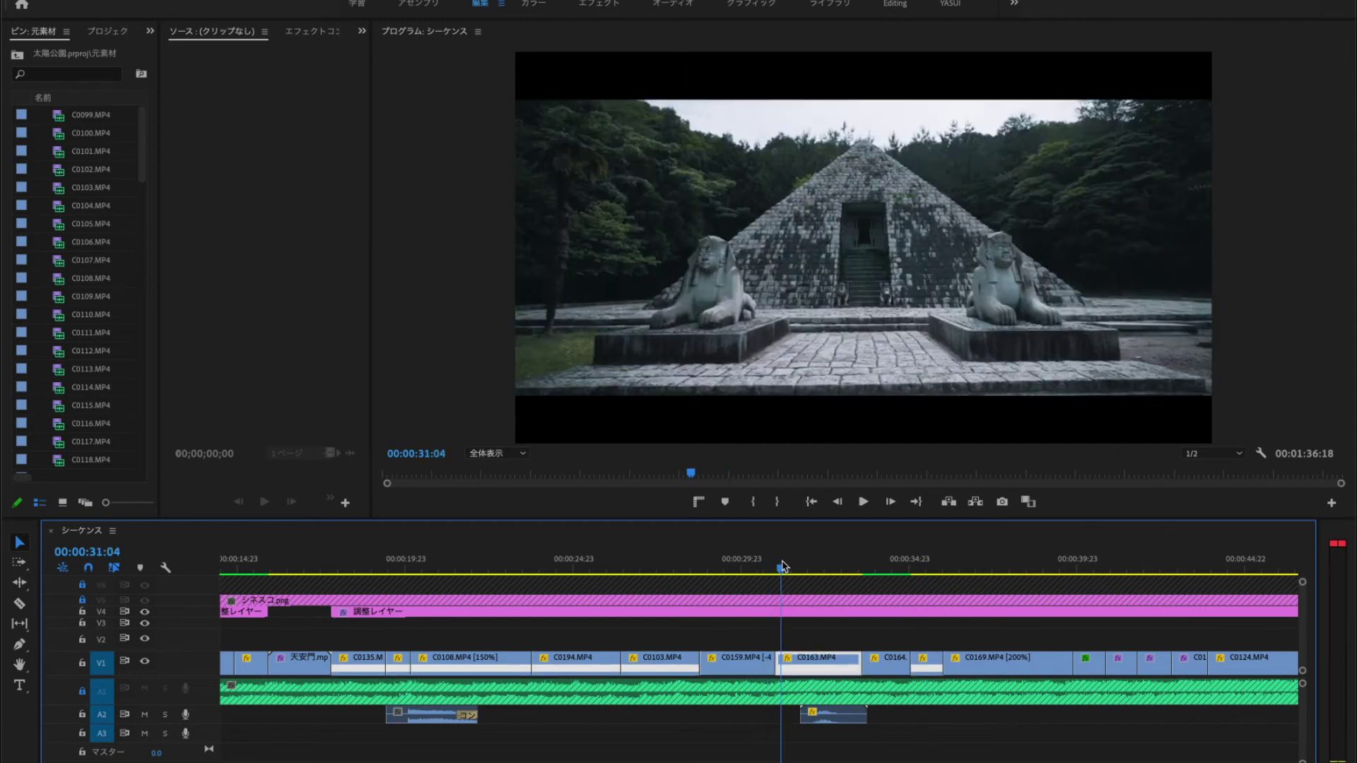
pyautogui.moveTo(781, 566); pyautogui.dragTo(814, 566)
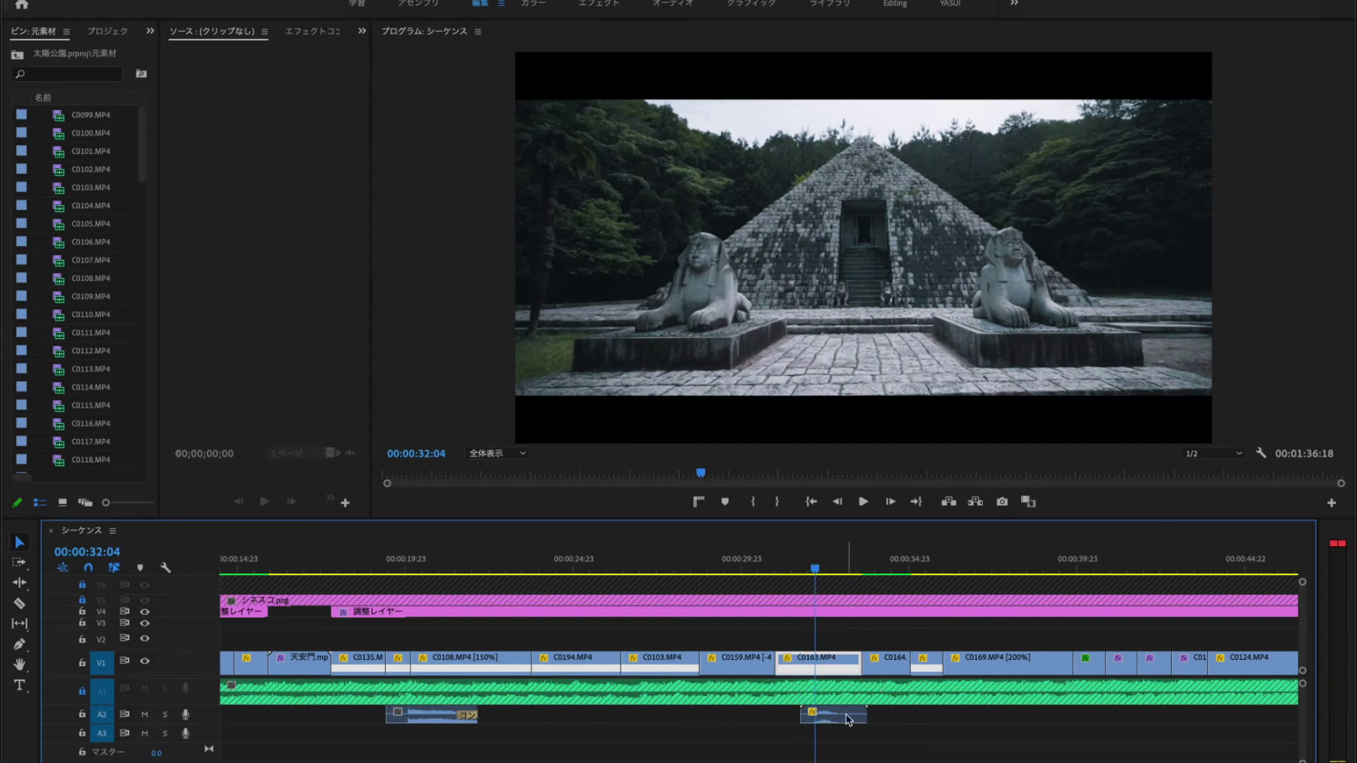
pyautogui.press('space')
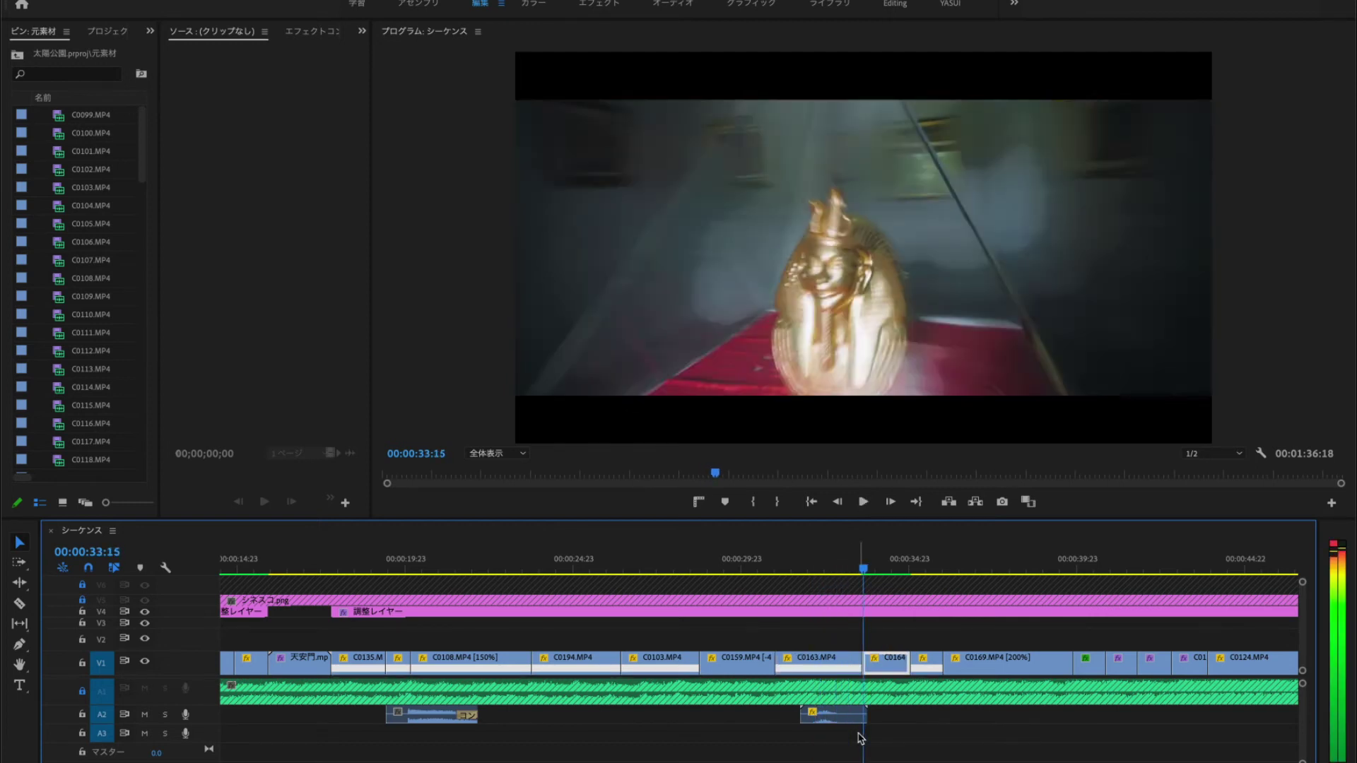
pyautogui.press('space')
# Step back and forth over the frames at the cut after C0163.MP4, and play the golden statue clip to 00:00:34:14
pyautogui.press('Right')
pyautogui.press('Left')
pyautogui.press('Right')
pyautogui.press('Left')
pyautogui.press('Right')
pyautogui.press('Right')
pyautogui.press('space')
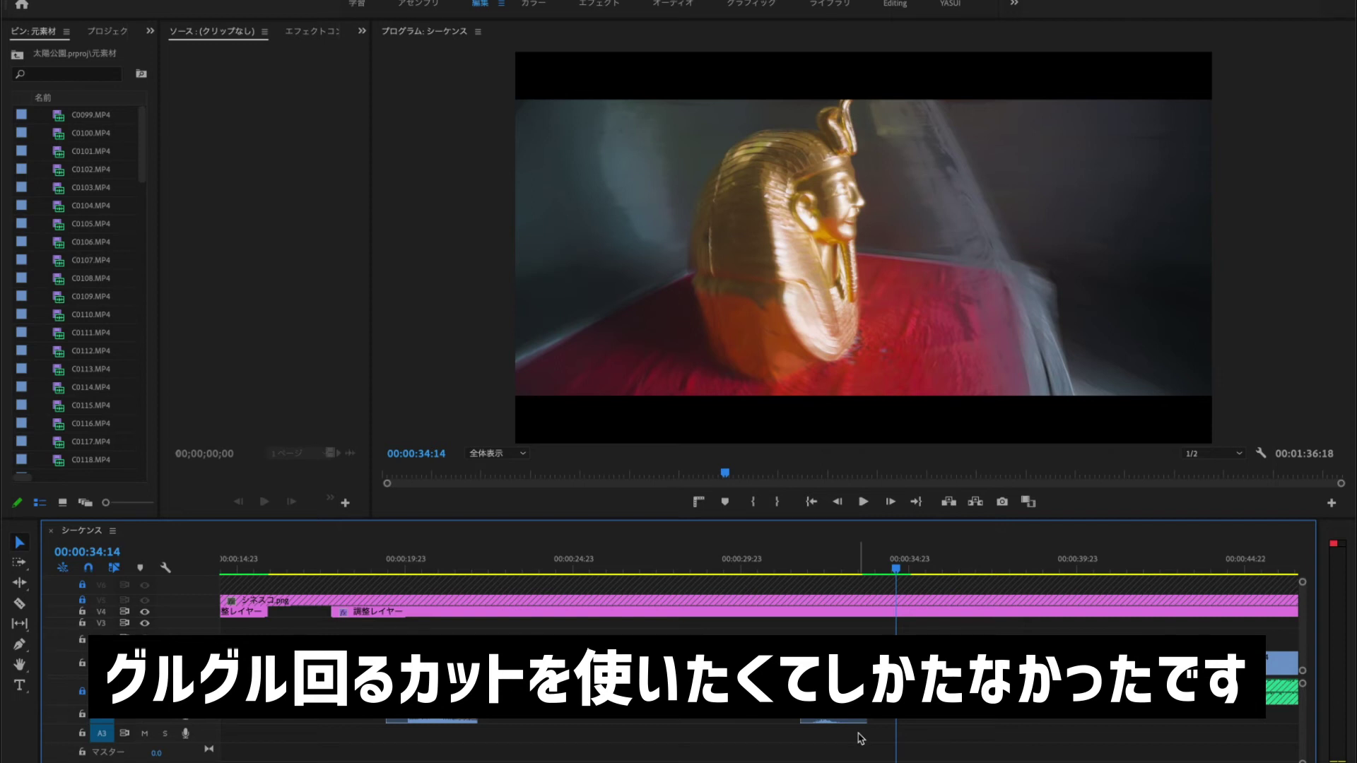
# Step frame by frame from 00:00:34:14 through the end of the golden statue clip into the following clip at 00:00:35:04
pyautogui.press('Right')
pyautogui.press('Right')
pyautogui.press('Right')
pyautogui.press('Right')
pyautogui.press('Right')
pyautogui.press('Right')
pyautogui.press('Right')
pyautogui.press('Right')
pyautogui.press('Right')
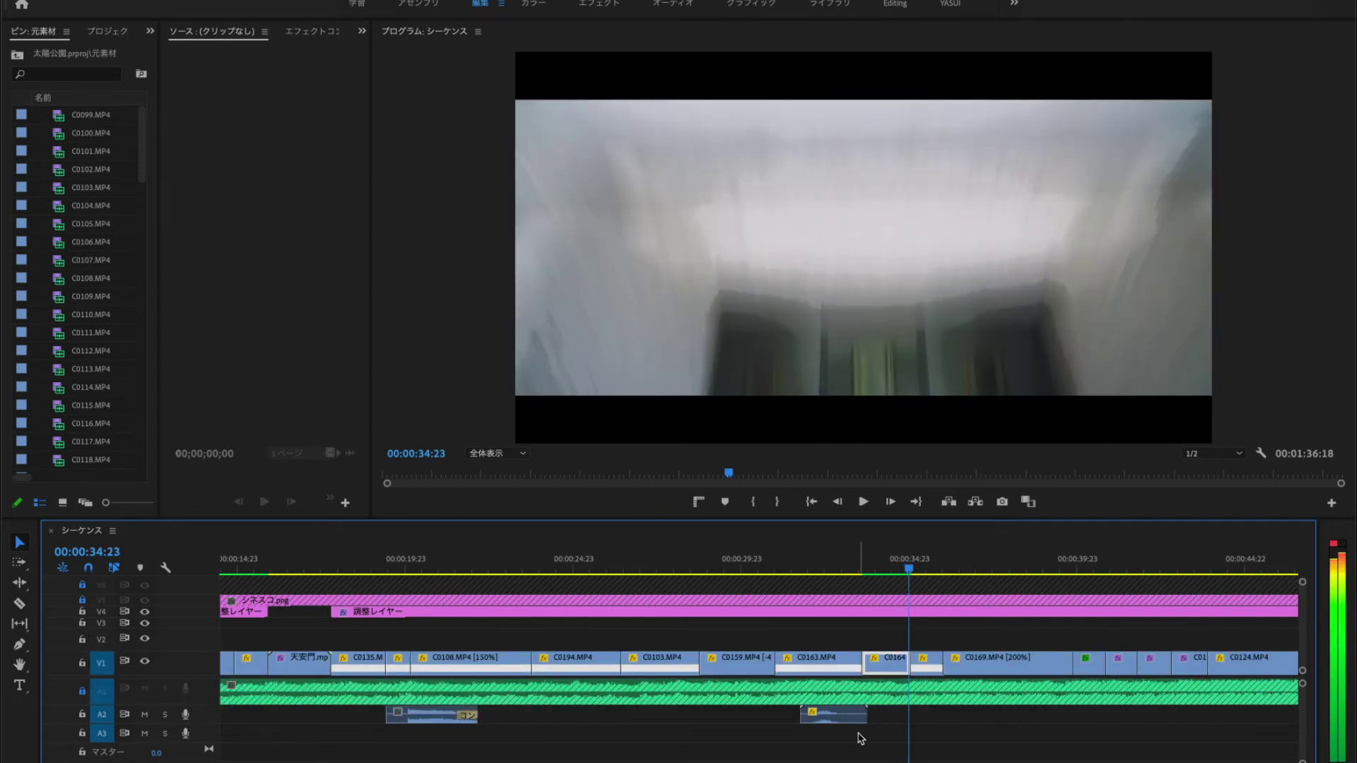
pyautogui.press('Right')
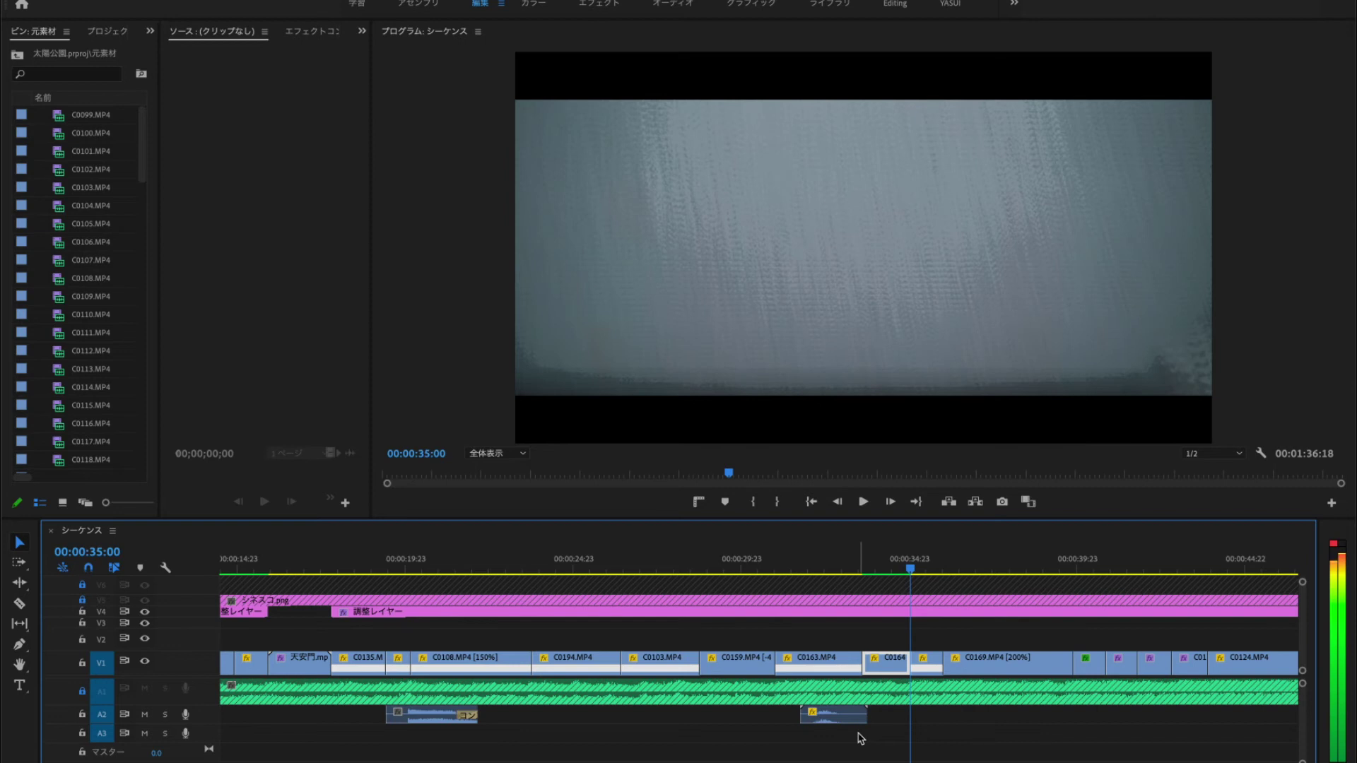
pyautogui.press('Right')
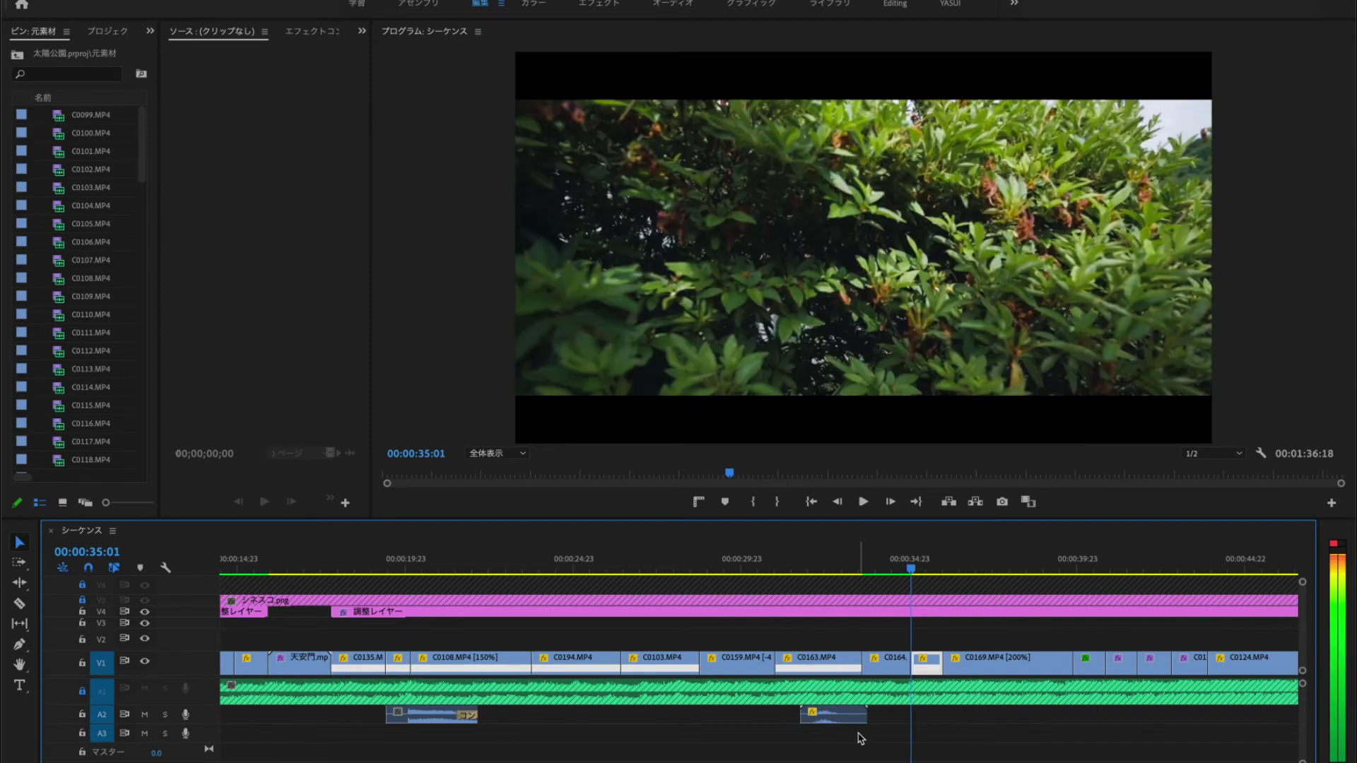
pyautogui.press('Right')
pyautogui.press('Right')
pyautogui.press('Right')
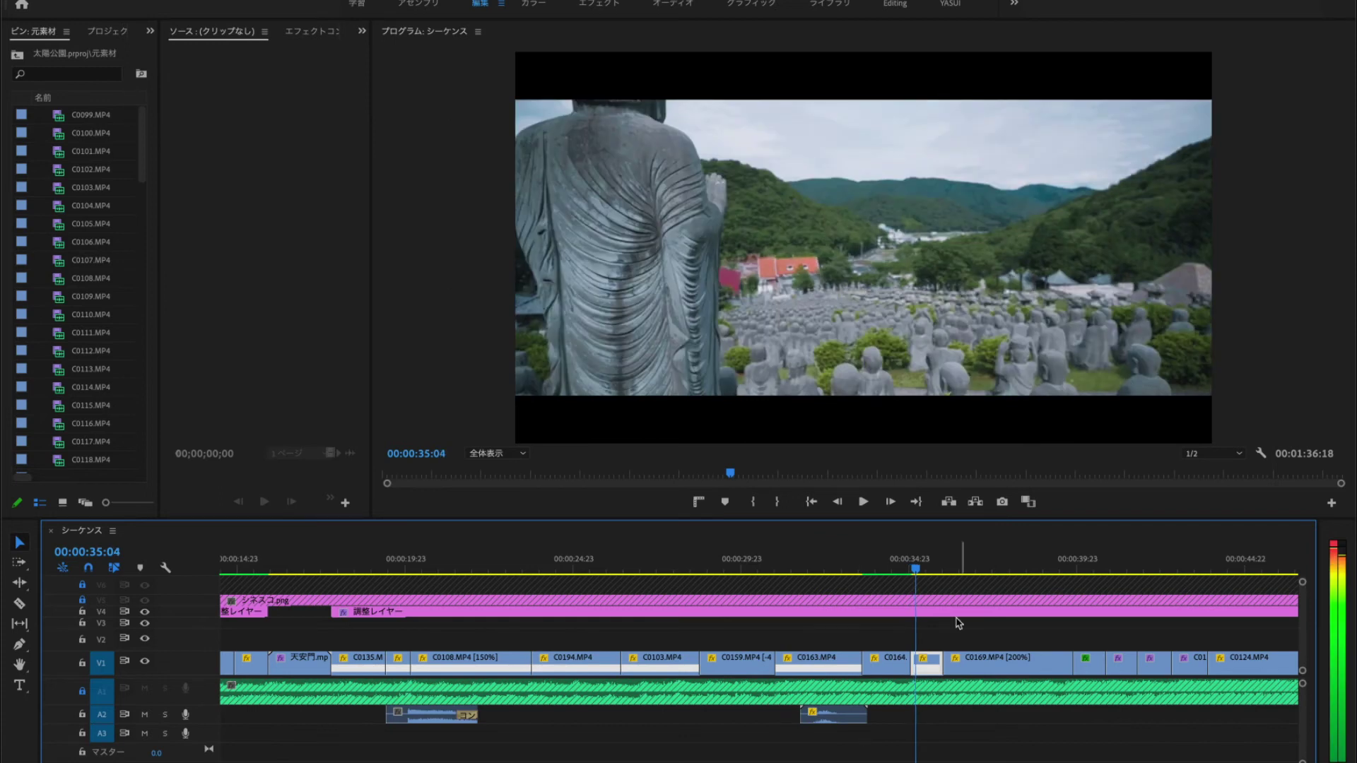
# Check the short clip before C0169.MP4 at 00:00:35:15, and move the playhead to 00:00:37:20, selecting C0169.MP4
pyautogui.click(904, 565)
pyautogui.scroll(-3, 842, 603)
pyautogui.click(751, 567)
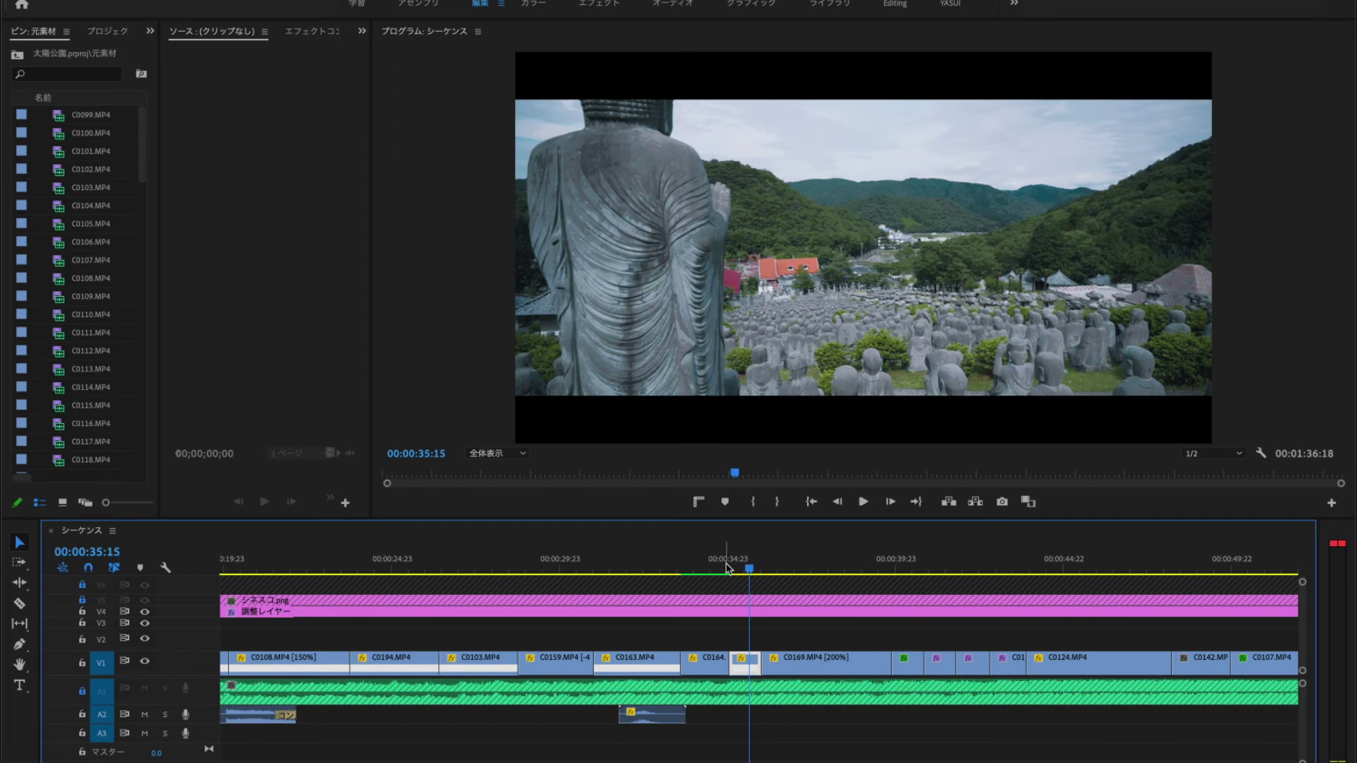
pyautogui.click(822, 565)
pyautogui.click(820, 664)
pyautogui.scroll(-3, 759, 638)
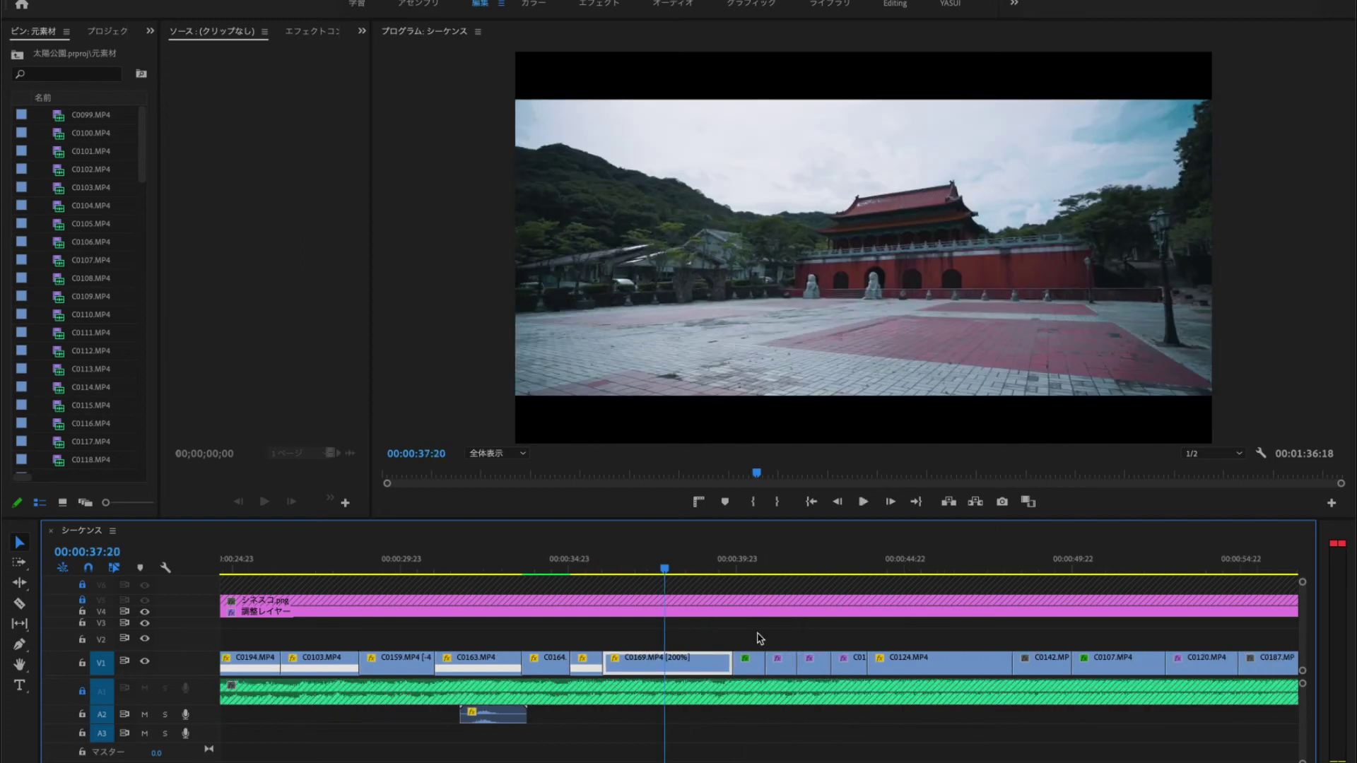
# Play from 00:00:37:20 to 00:00:44:22 in C0124.MP4, and revisit the short statue close-up clips after C0169.MP4 up to 00:00:42:06
pyautogui.press('space')
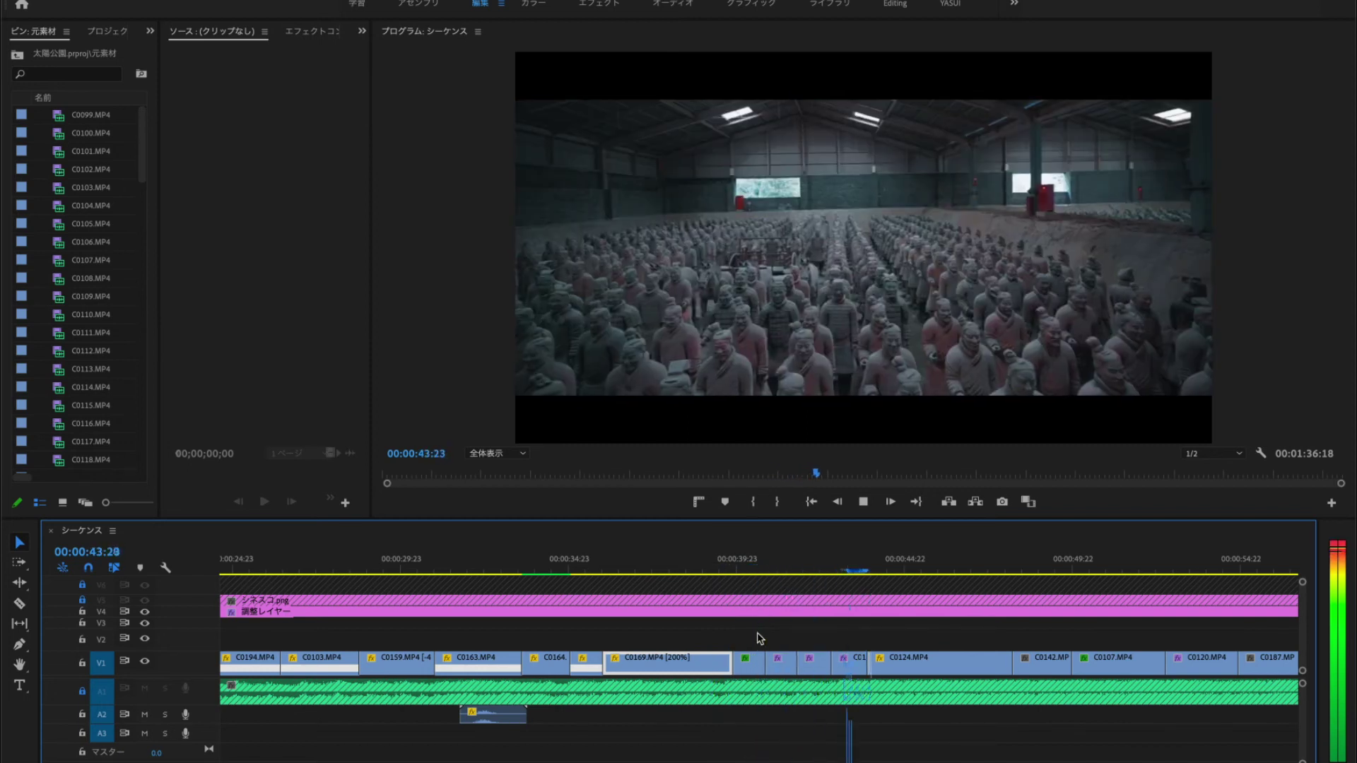
pyautogui.press('space')
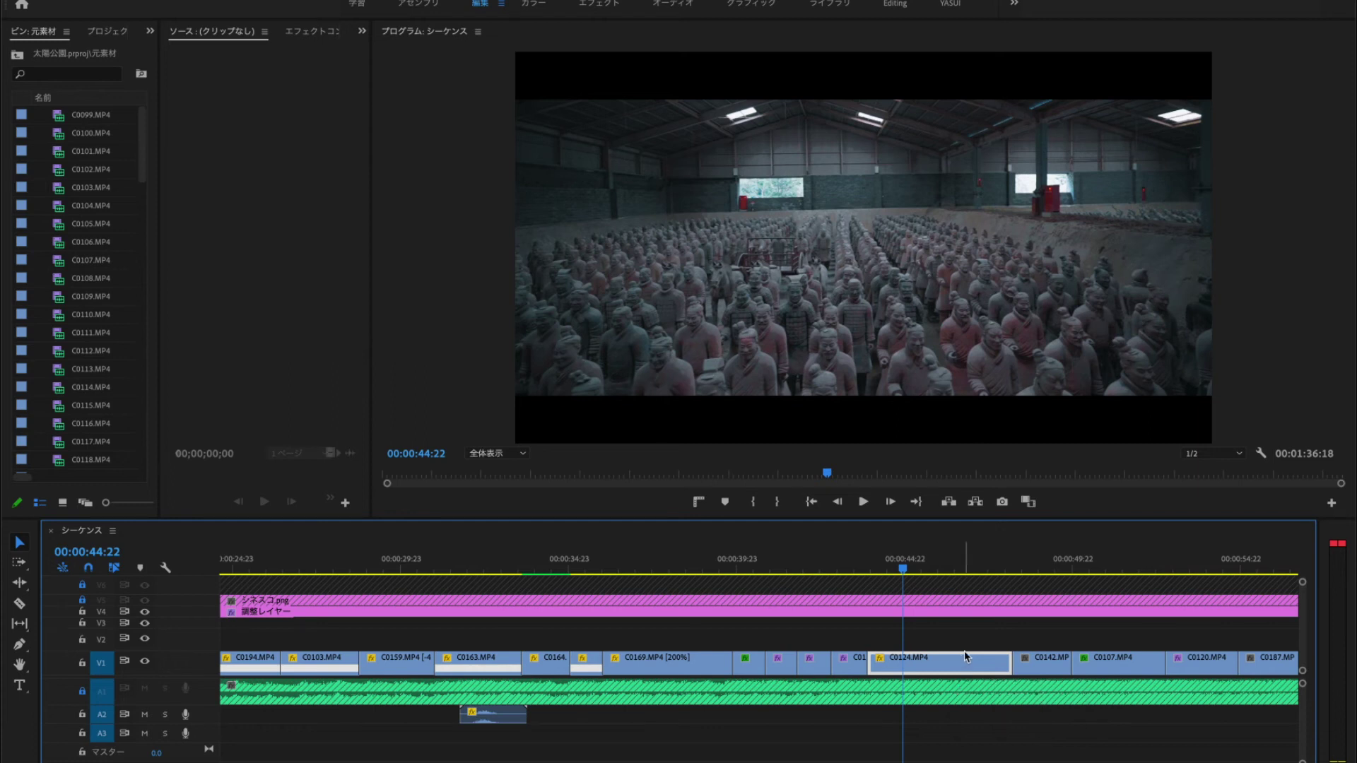
pyautogui.click(746, 568)
pyautogui.click(780, 569)
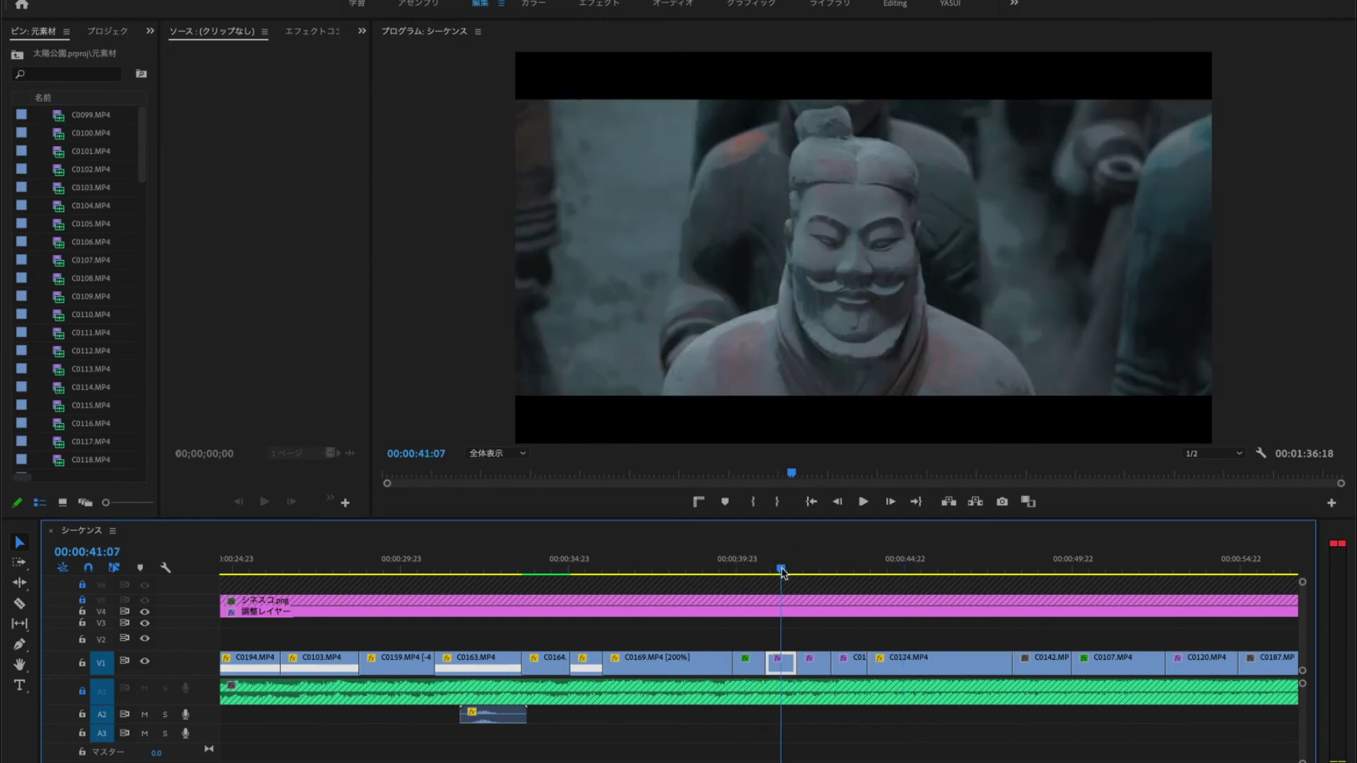
pyautogui.click(821, 569)
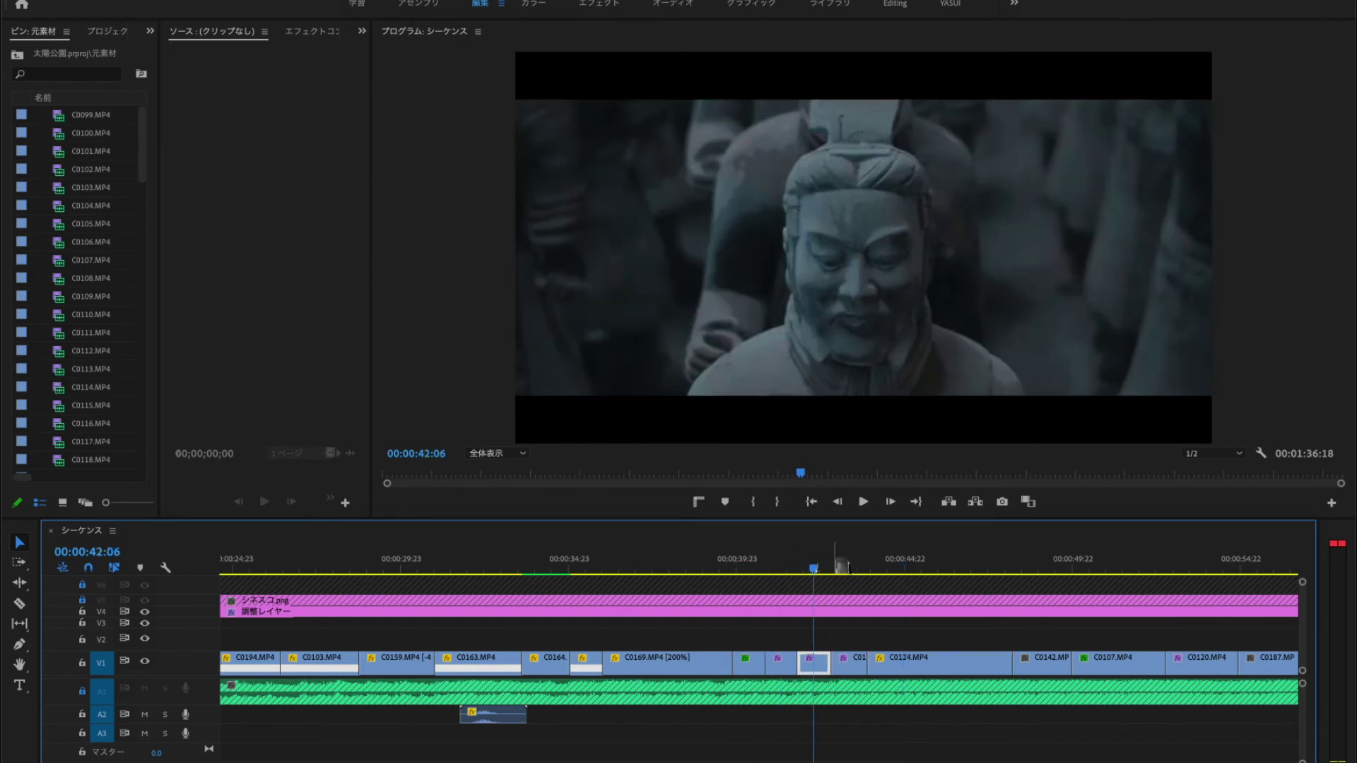
# Play from the short clip just before C0124.MP4 into the terracotta army shot, stopping at 00:00:46:09
pyautogui.click(847, 567)
pyautogui.press('space')
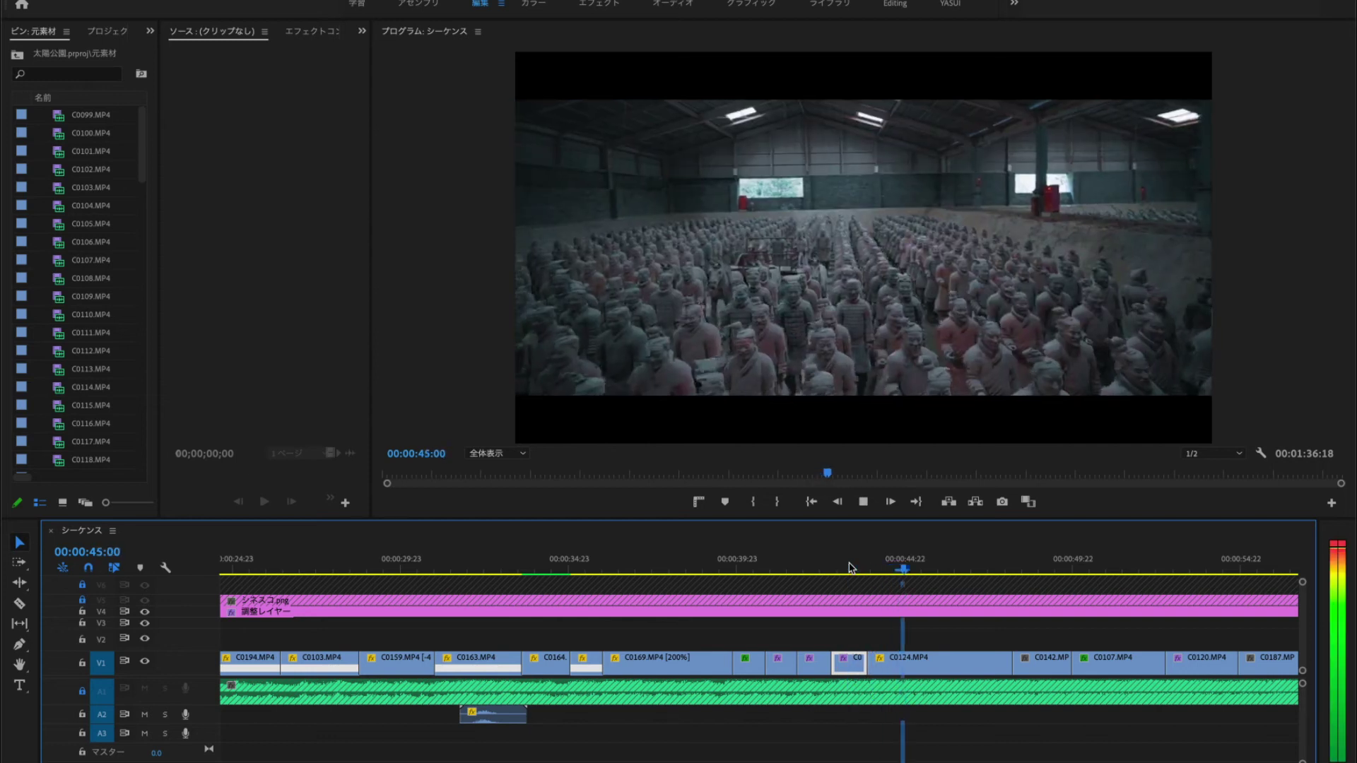
pyautogui.press('space')
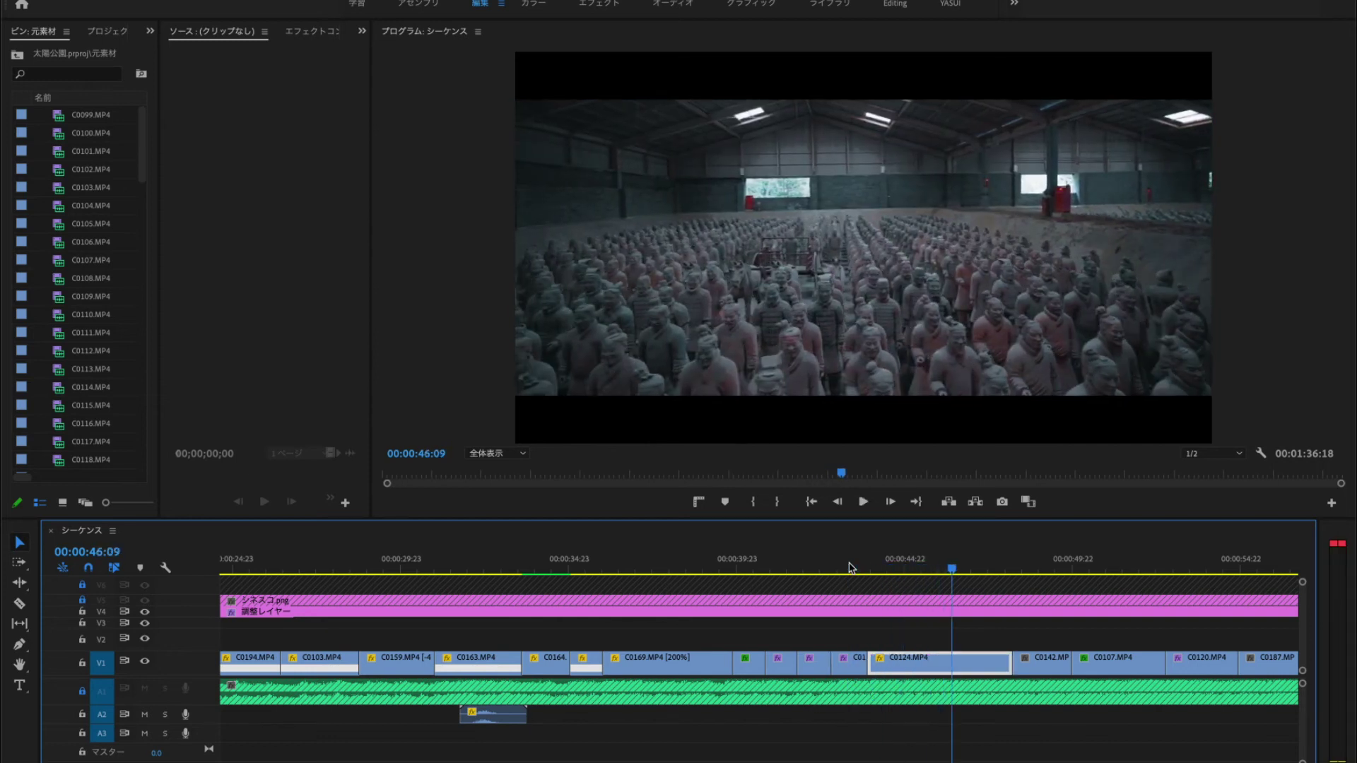
# Scrub onward from C0124.MP4, checking C0142.MP4 at 00:00:48:14 and continuing to the horse shot in C0187.MP4 at 00:00:56:18
pyautogui.scroll(-3, 874, 631)
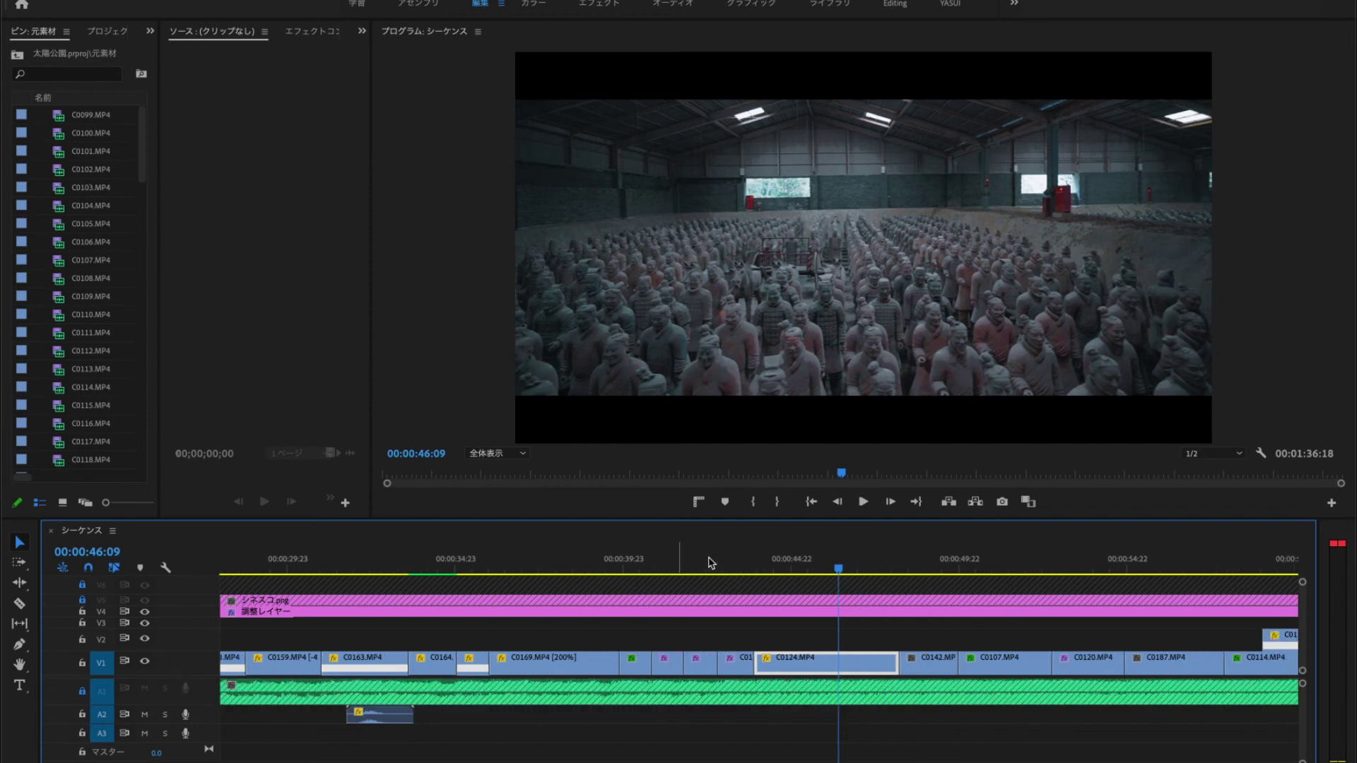
pyautogui.moveTo(754, 564); pyautogui.dragTo(776, 566)
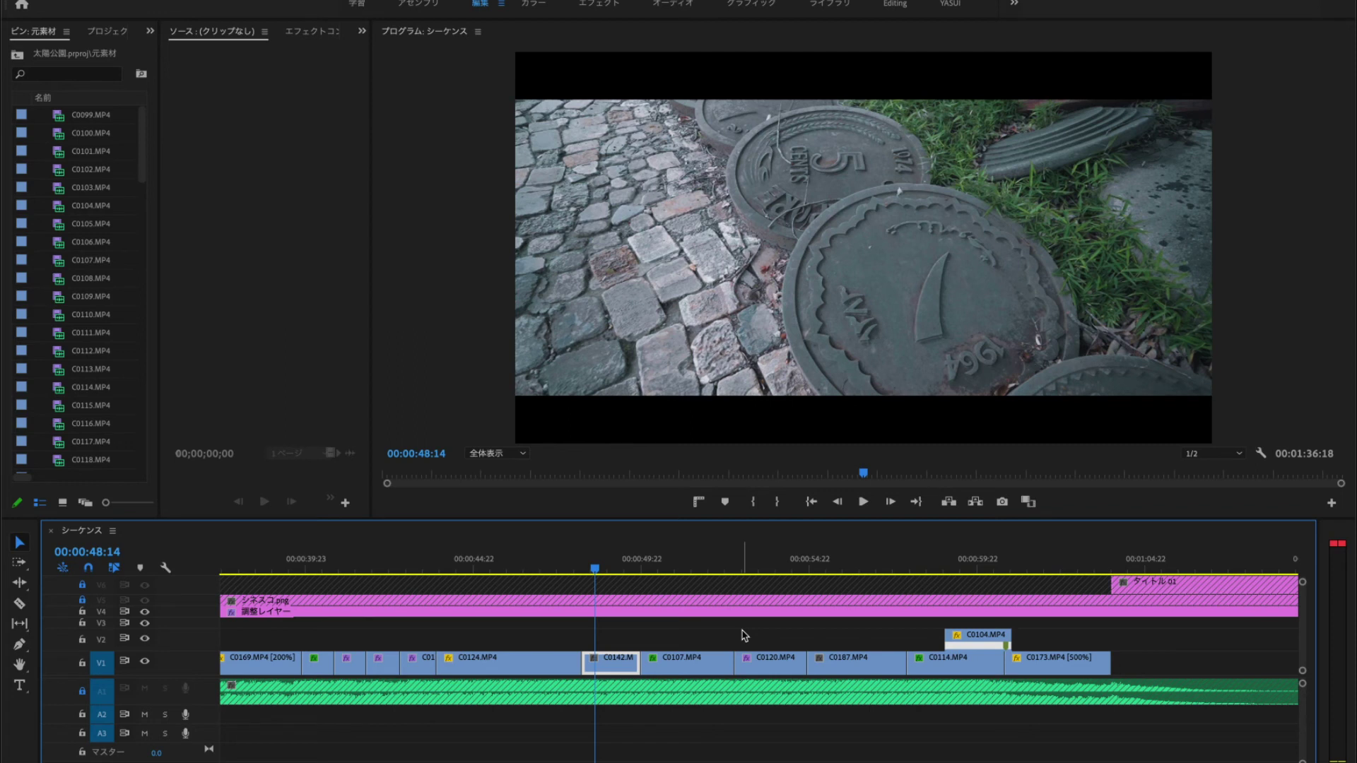
pyautogui.press('Down')
pyautogui.moveTo(772, 566); pyautogui.dragTo(814, 566)
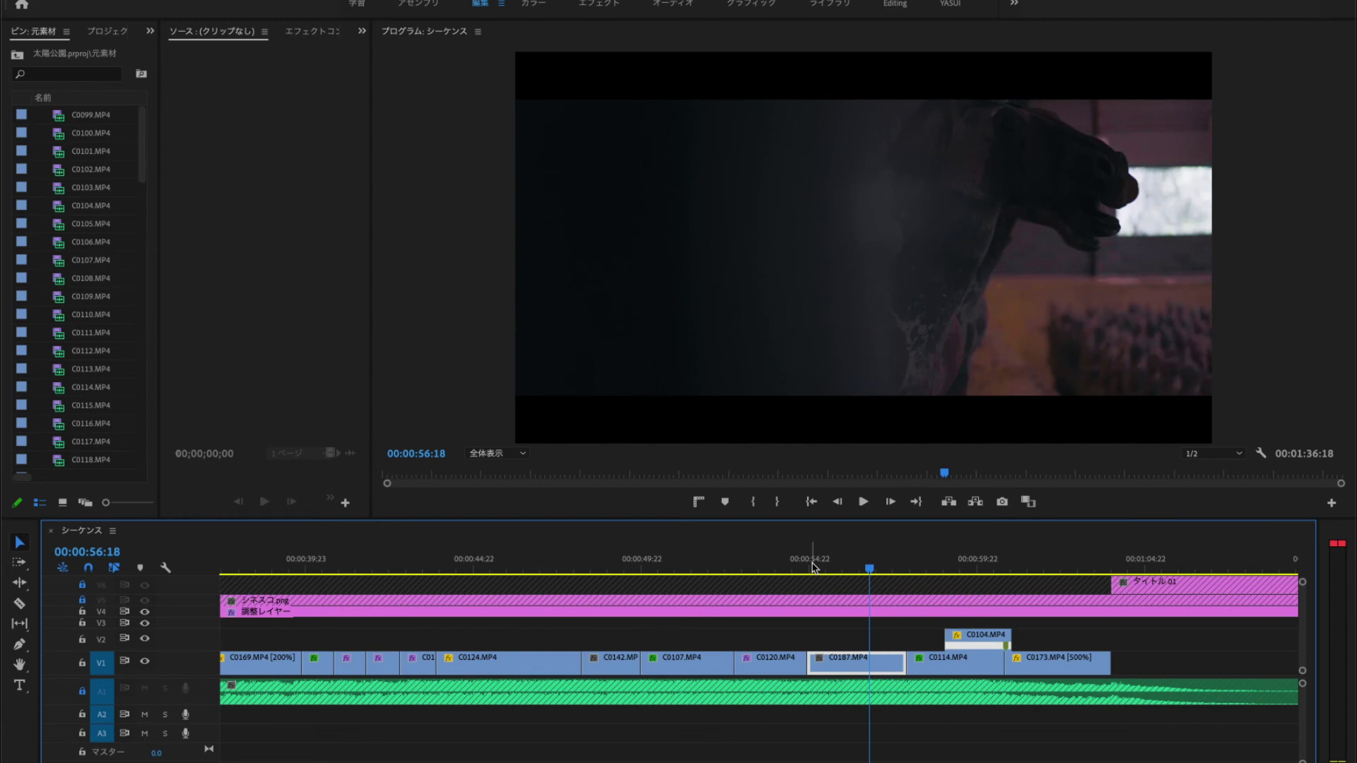
# Check C0114.MP4 at 00:00:58:03, and run through C0173.MP4 to the TAIYO PARK title at 00:01:05:07
pyautogui.scroll(-2, 817, 564)
pyautogui.click(824, 563)
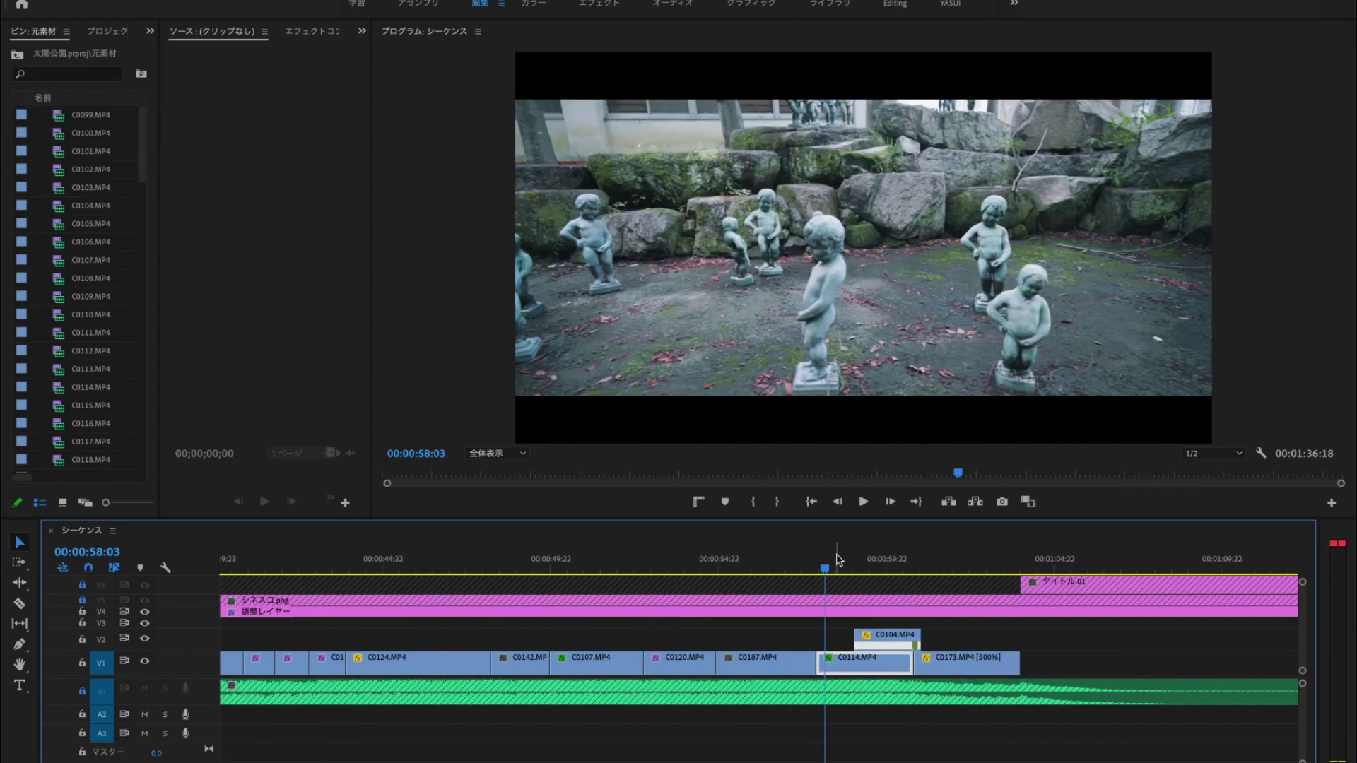
pyautogui.moveTo(860, 562); pyautogui.dragTo(954, 558)
pyautogui.press('l')
pyautogui.press('l')
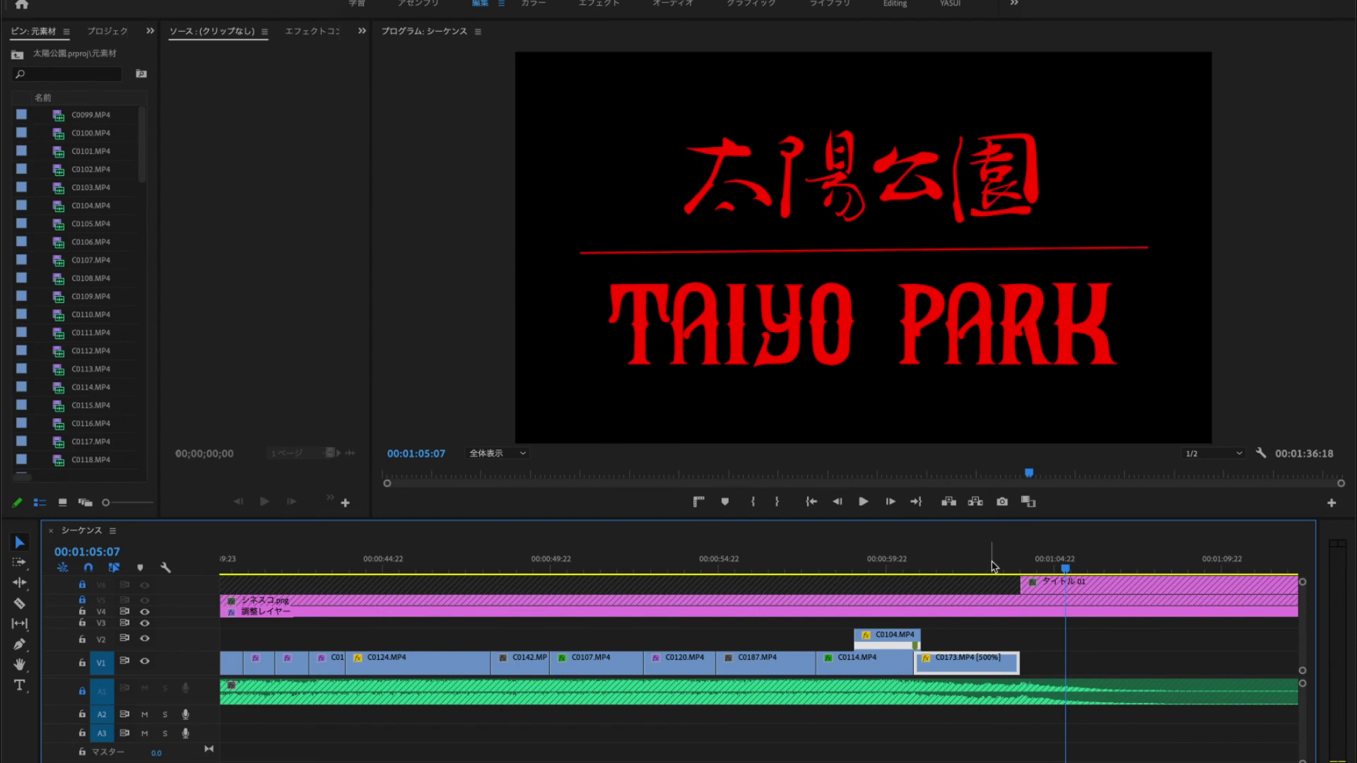
# Recheck C0173.MP4 at 00:01:02:11 and C0114.MP4 at 00:00:58:16, and move the playhead to the C0104.MP4 wipe at 00:01:00:22
pyautogui.click(971, 566)
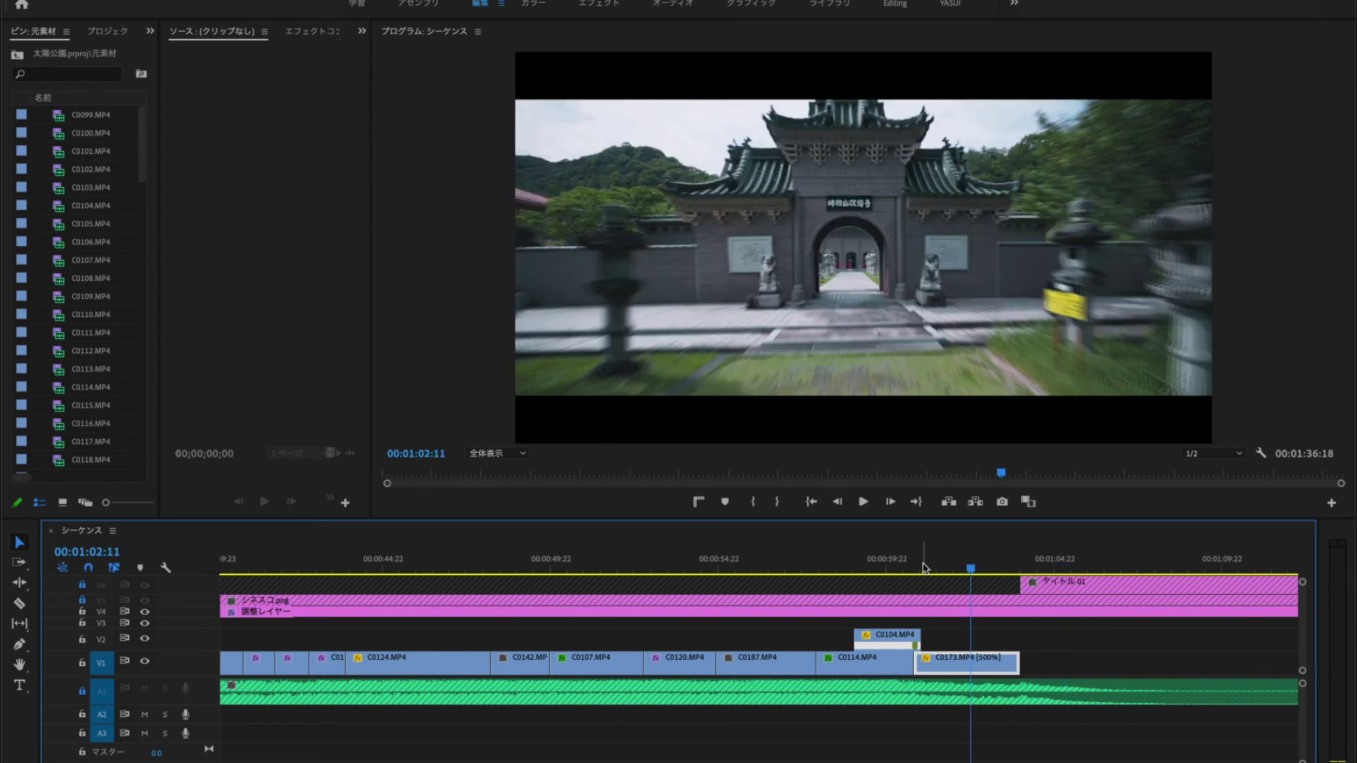
pyautogui.moveTo(923, 566); pyautogui.dragTo(842, 568)
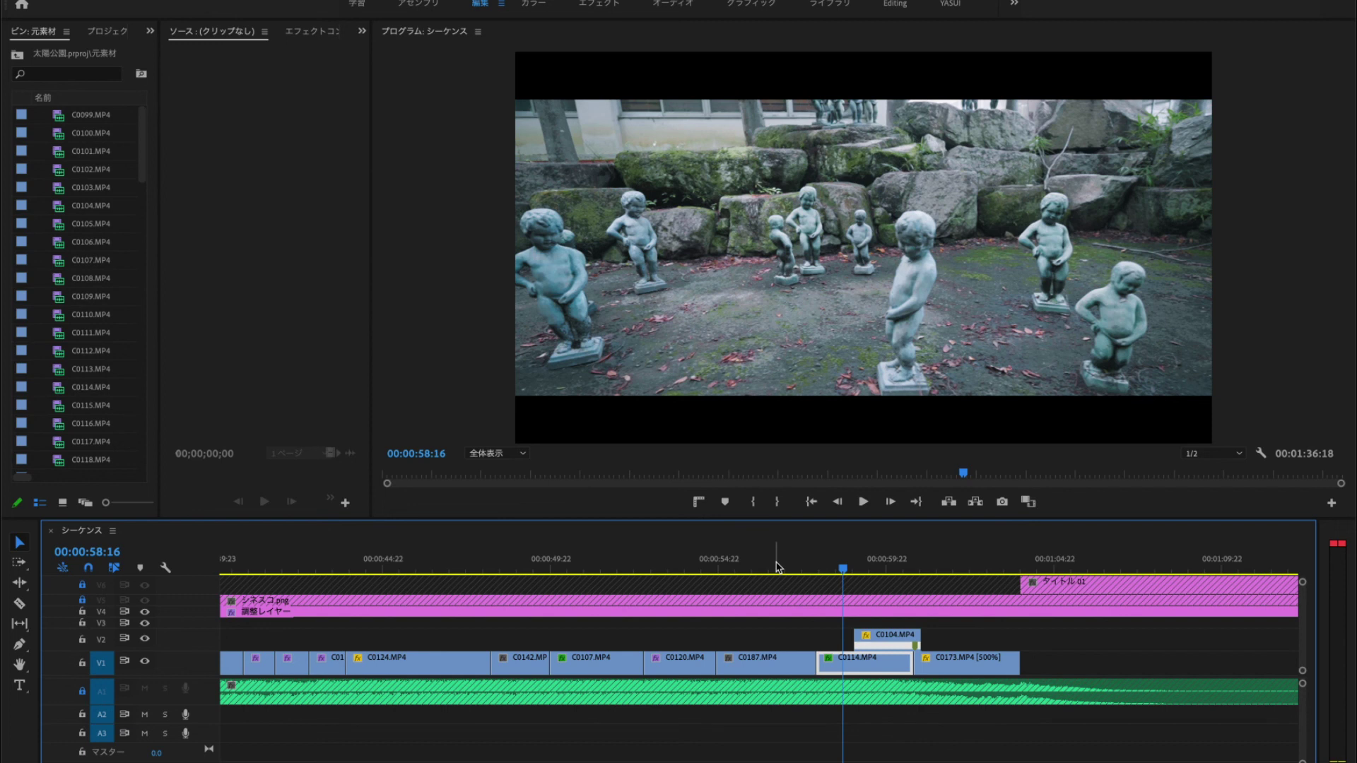
pyautogui.click(919, 557)
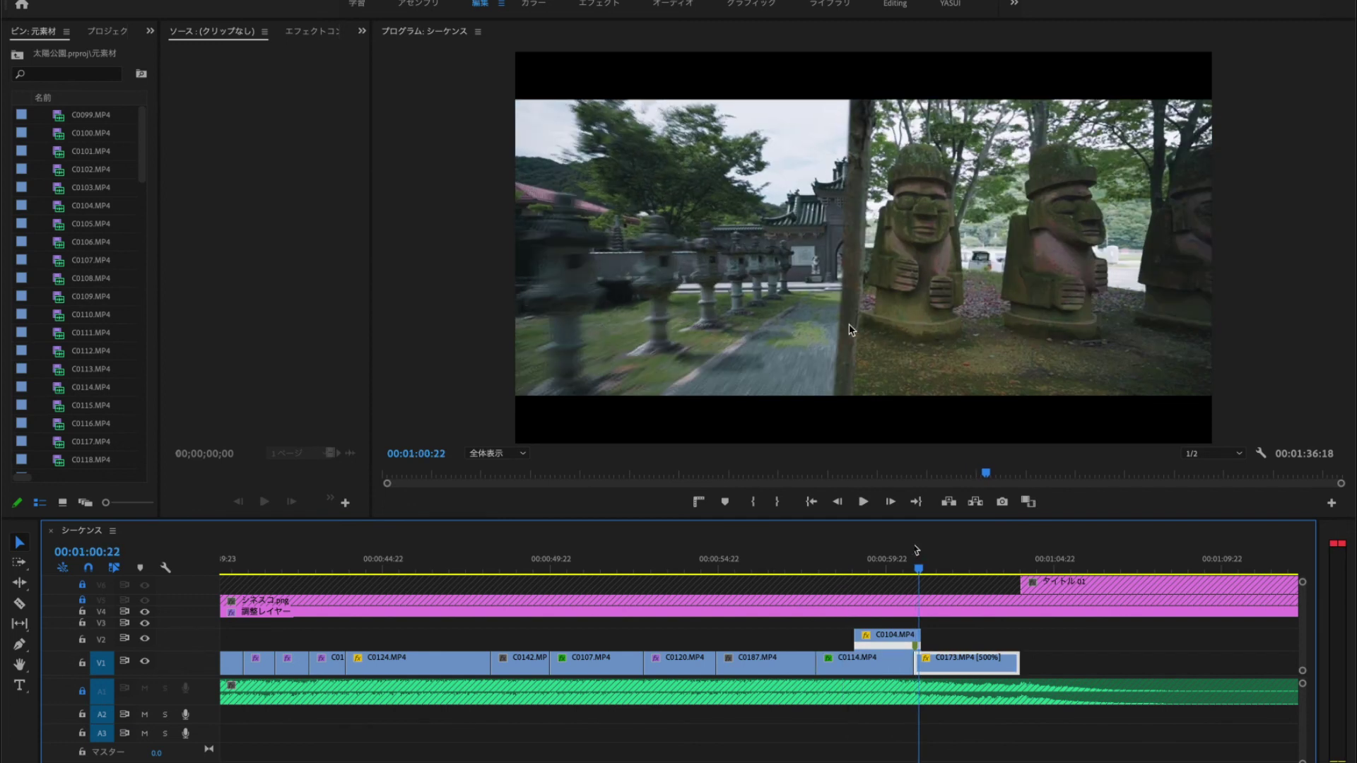